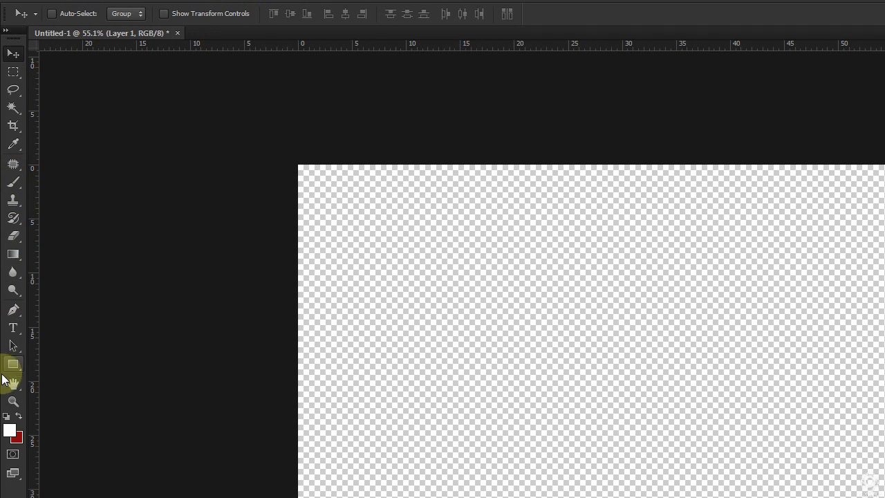
Step: Draw a rectangle shape covering the whole canvas with a white fill
{"action": "left_click_drag", "start_coordinate": [12, 363], "coordinate": [79, 356]}
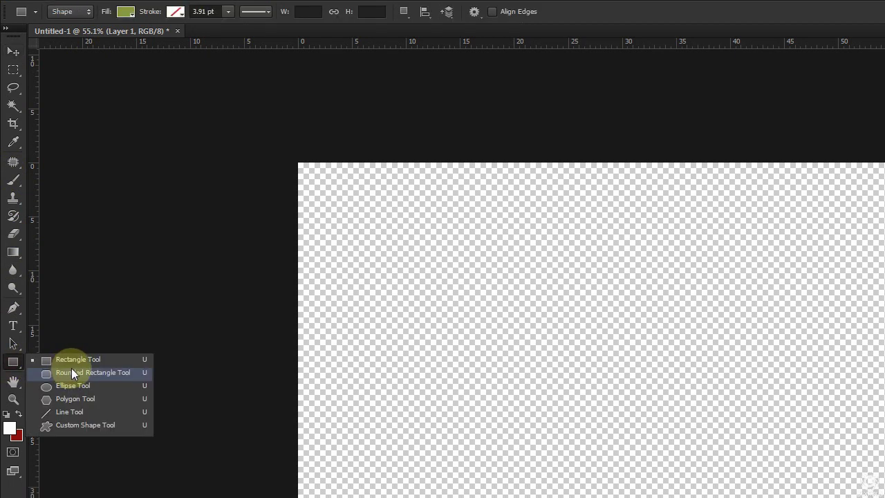
{"action": "mouse_move", "coordinate": [299, 165]}
{"action": "left_mouse_down"}
{"action": "mouse_move", "coordinate": [663, 373]}
{"action": "mouse_move", "coordinate": [662, 365]}
{"action": "left_mouse_up"}
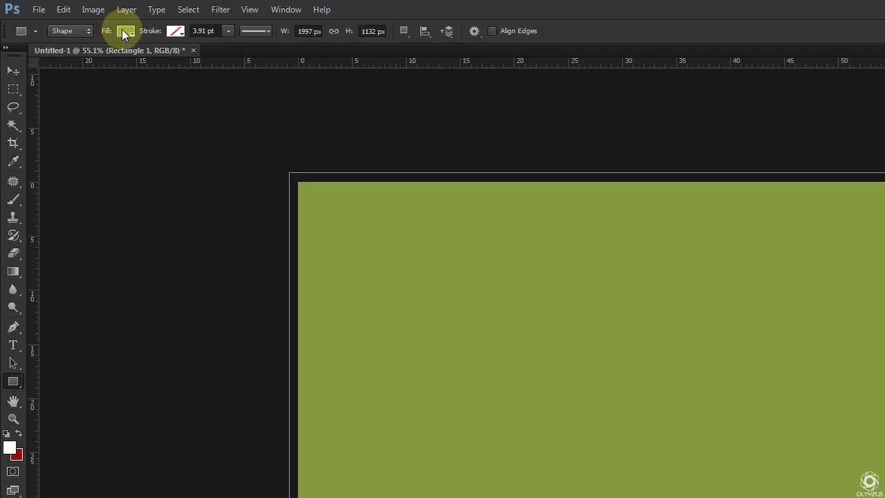
{"action": "left_click", "coordinate": [122, 31]}
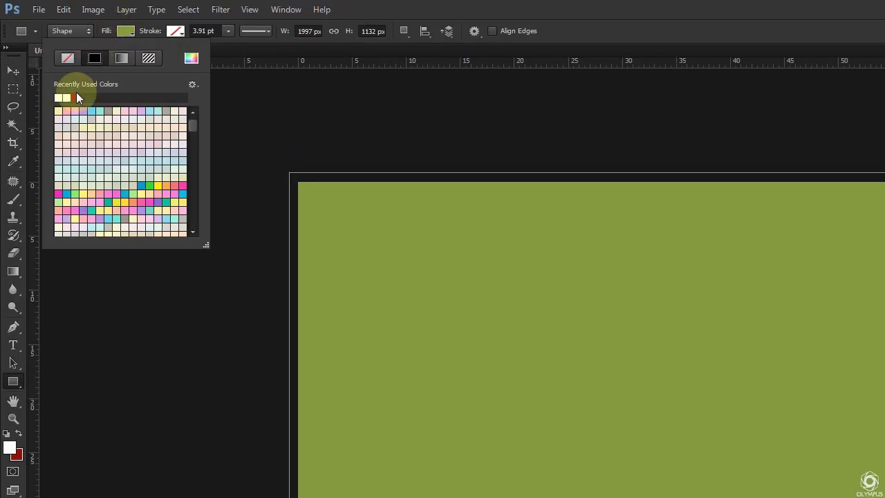
{"action": "left_click", "coordinate": [59, 97]}
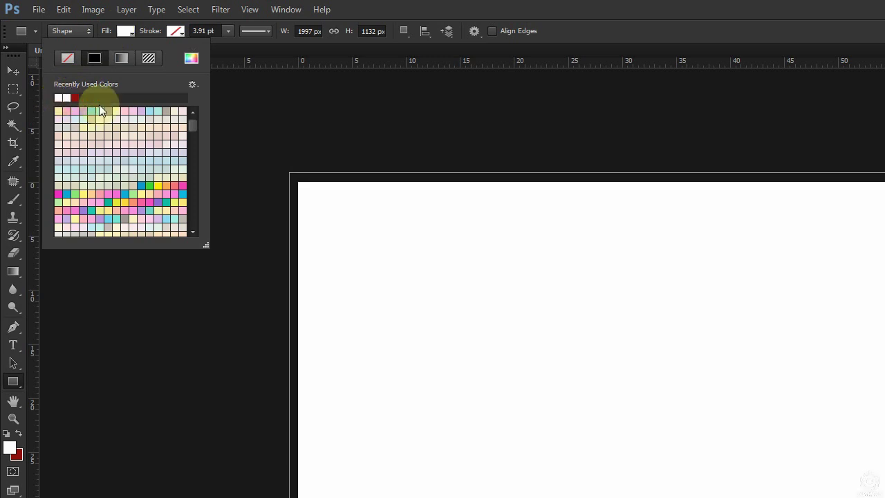
{"action": "left_click", "coordinate": [666, 5]}
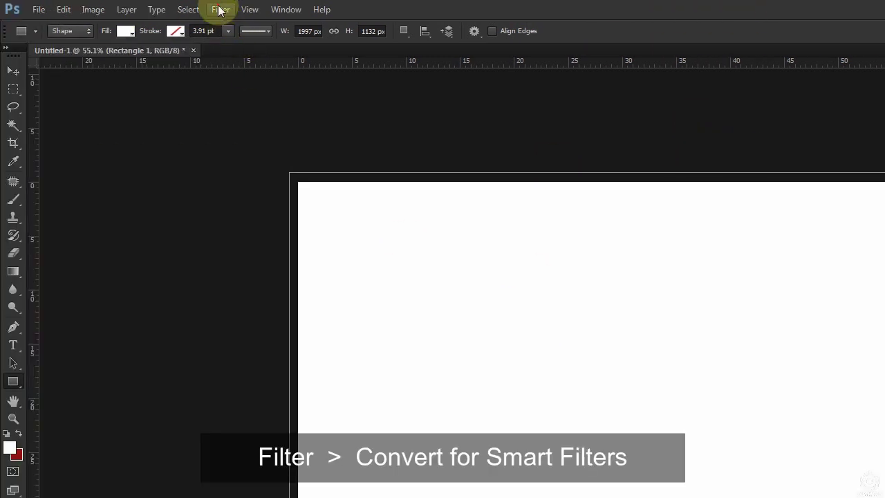
Step: Convert the Rectangle 1 layer into a smart object for smart filters
{"action": "left_click", "coordinate": [220, 9]}
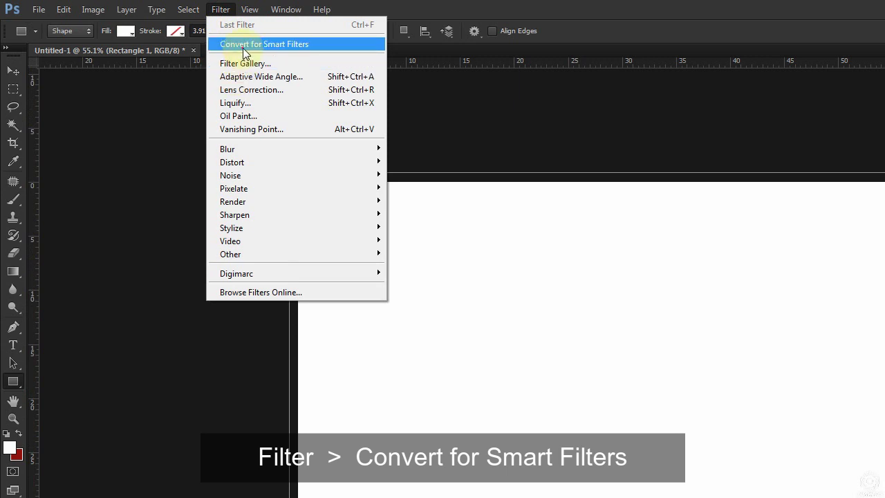
{"action": "left_click", "coordinate": [243, 45]}
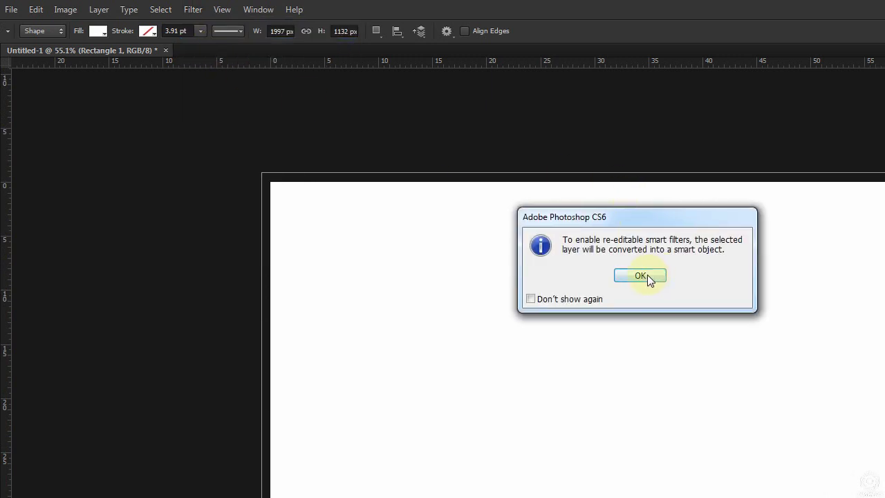
{"action": "left_click", "coordinate": [640, 276]}
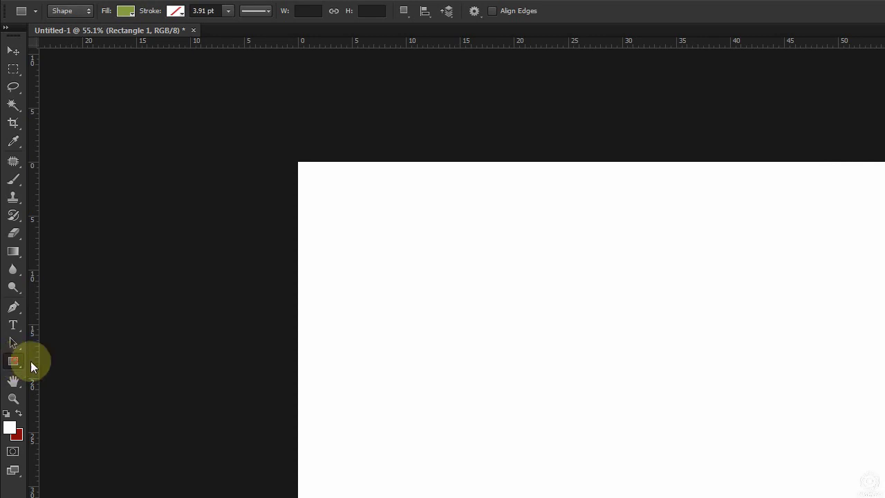
Step: Draw a smaller green Rectangle 2 and convert it to a smart object
{"action": "left_click_drag", "start_coordinate": [450, 243], "coordinate": [660, 345]}
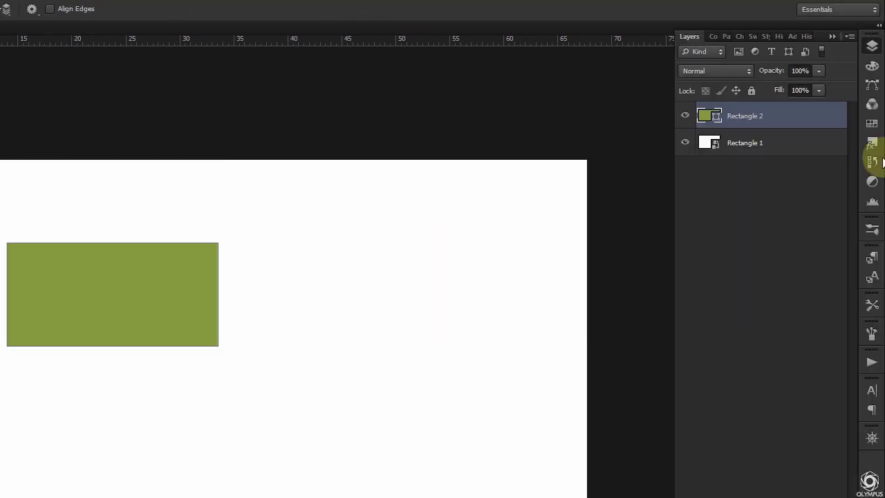
{"action": "right_click", "coordinate": [785, 127]}
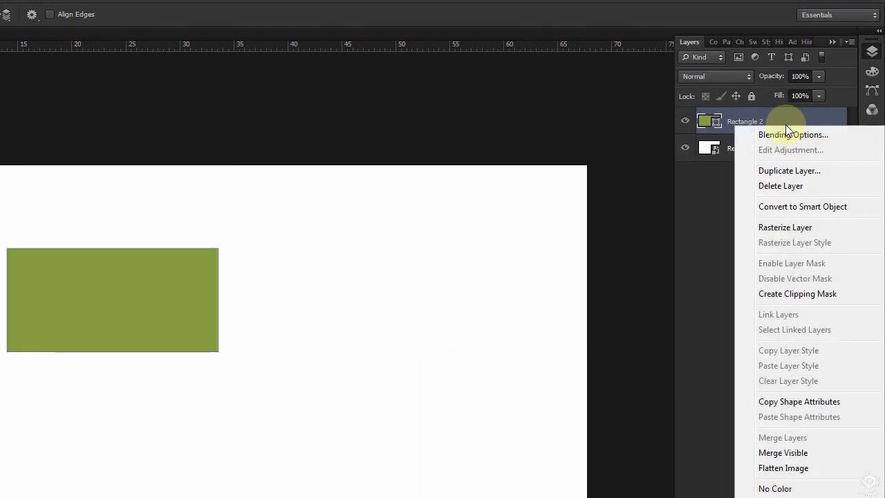
{"action": "left_click", "coordinate": [793, 208]}
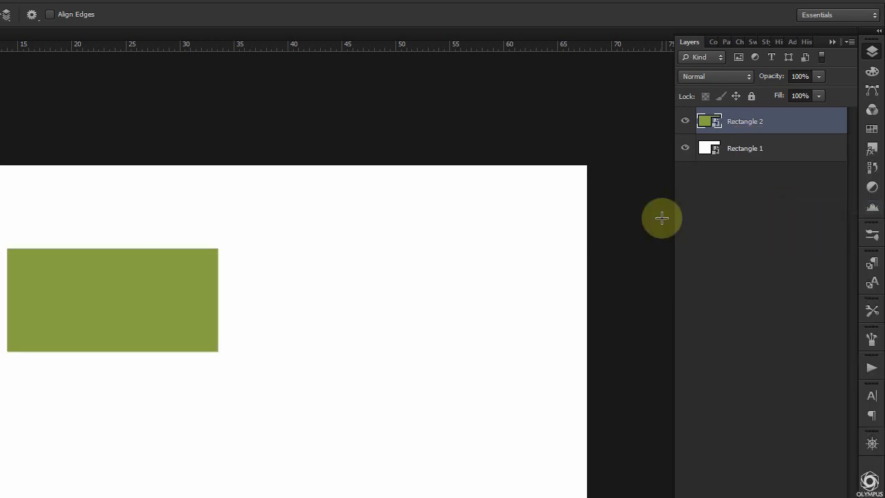
Step: Open Rectangle 2's smart-object contents, then return to the Untitled-1 document
{"action": "double_click", "coordinate": [714, 128]}
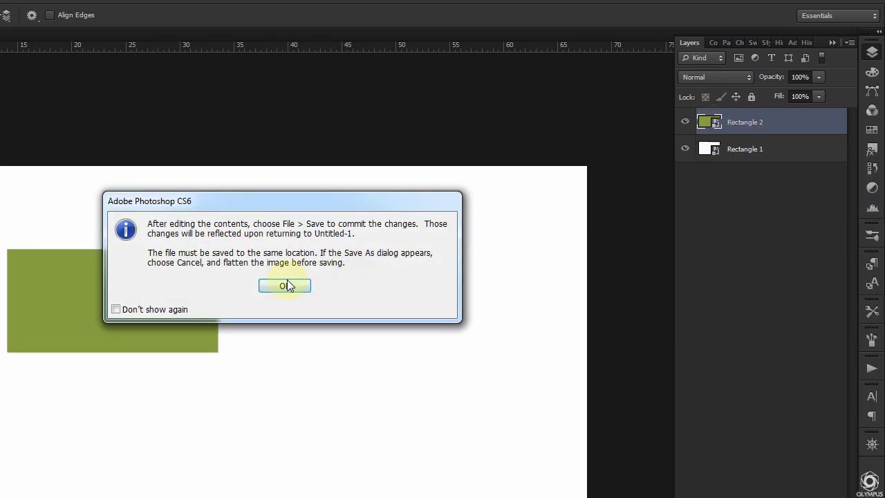
{"action": "left_click", "coordinate": [286, 283]}
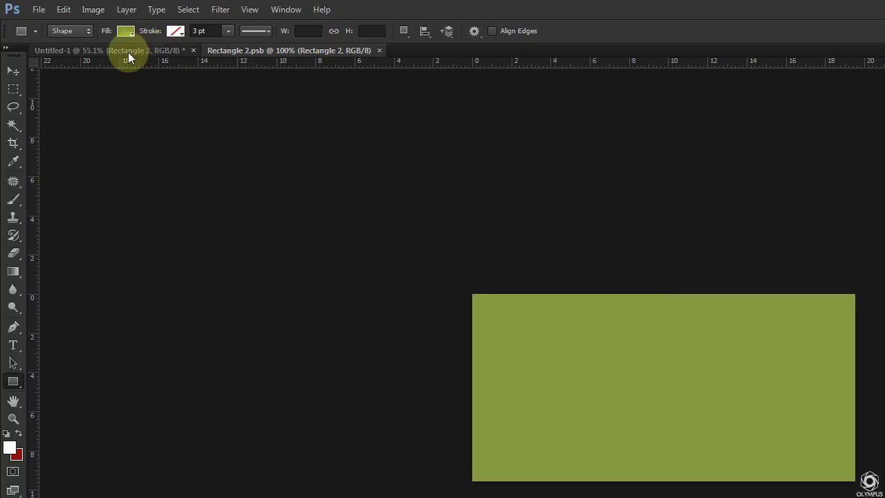
{"action": "left_click", "coordinate": [127, 52]}
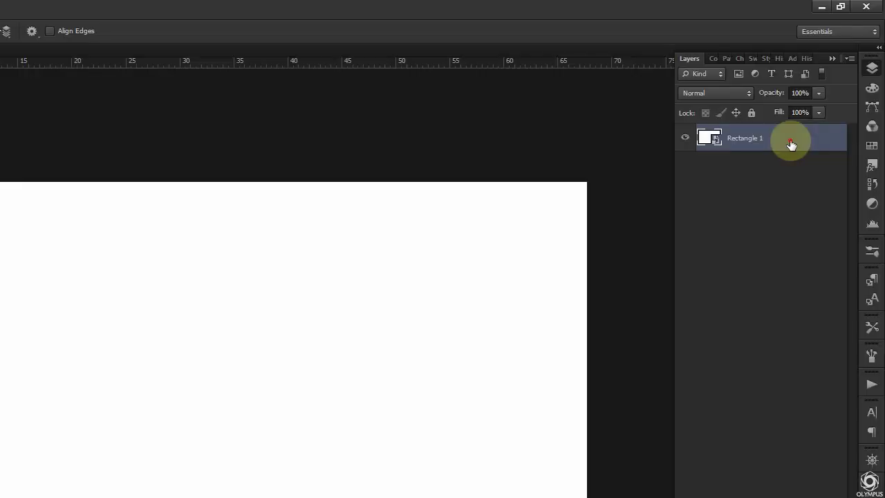
Step: Add a Multiply Color Overlay in near-white fbf9f9 to Rectangle 1
{"action": "double_click", "coordinate": [790, 142]}
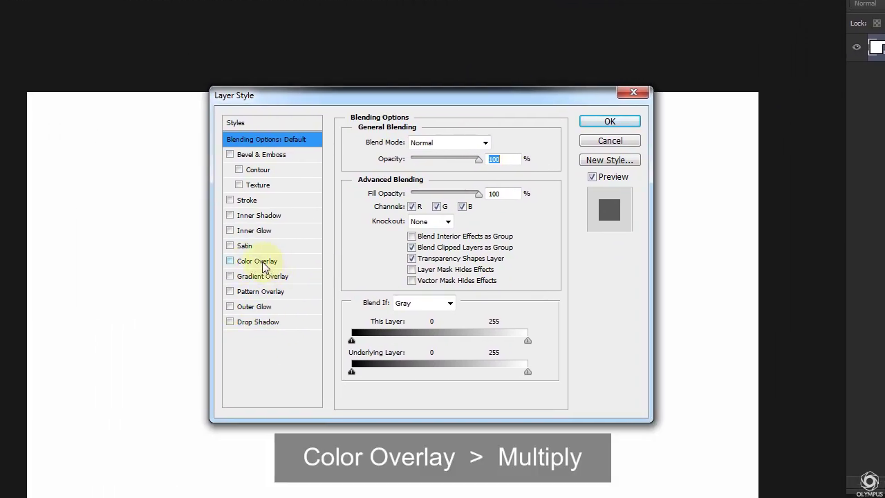
{"action": "left_click", "coordinate": [265, 267]}
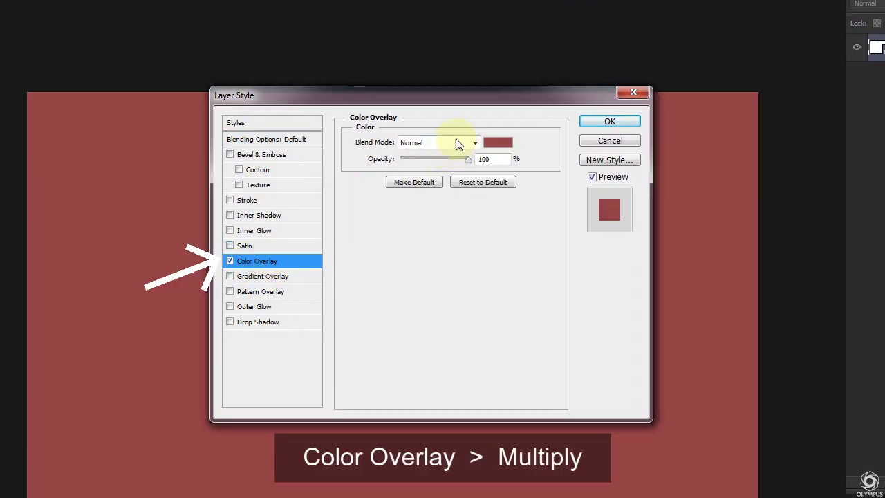
{"action": "left_click", "coordinate": [432, 143]}
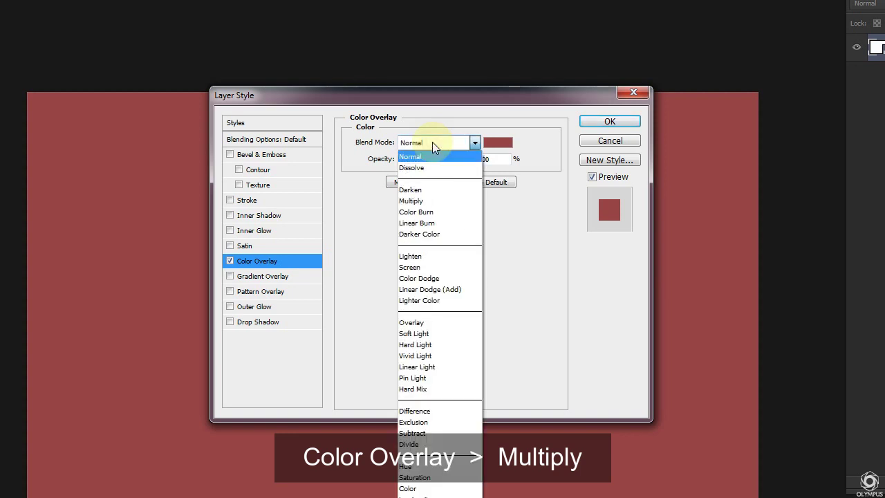
{"action": "left_click", "coordinate": [415, 200]}
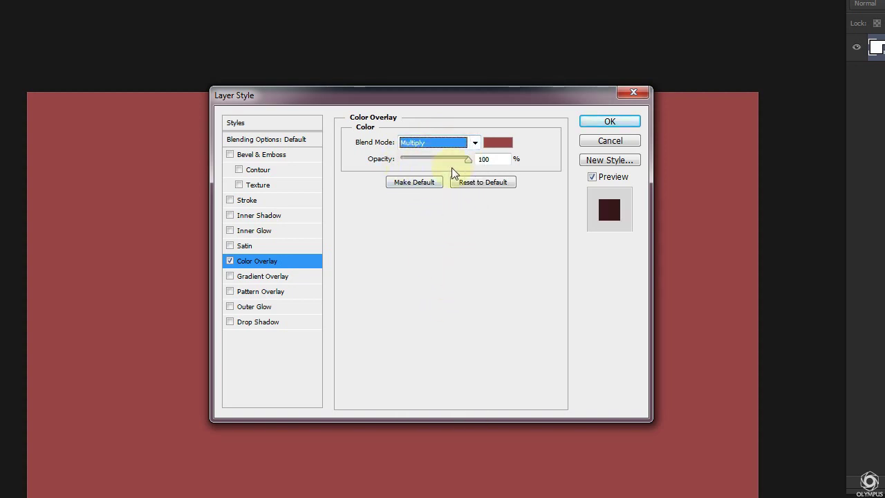
{"action": "left_click", "coordinate": [500, 143]}
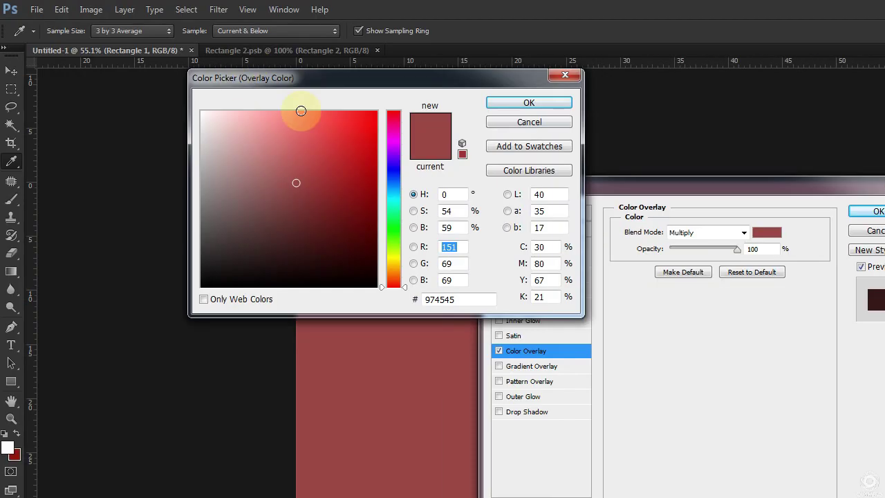
{"action": "left_click_drag", "start_coordinate": [421, 81], "coordinate": [665, 182]}
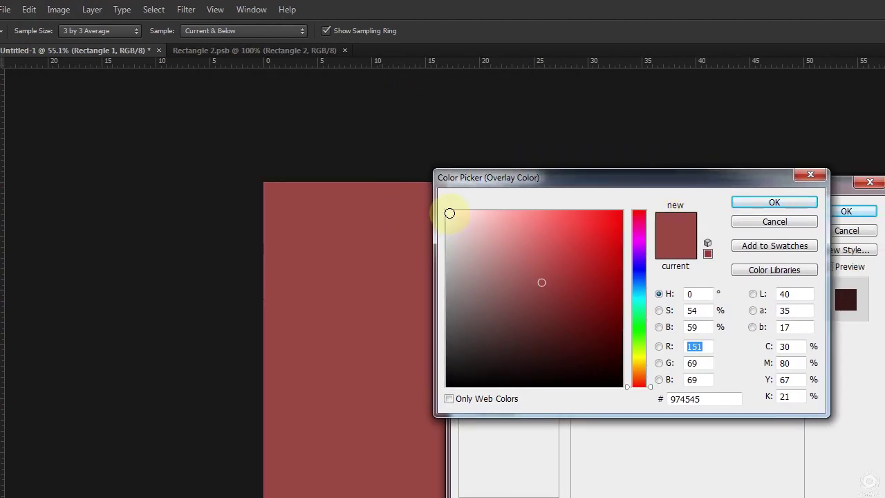
{"action": "left_click", "coordinate": [449, 212]}
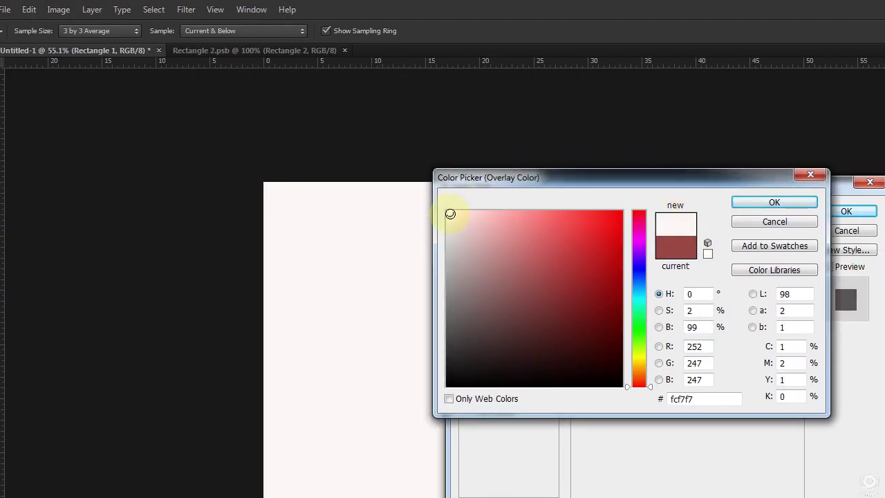
{"action": "left_click", "coordinate": [448, 211]}
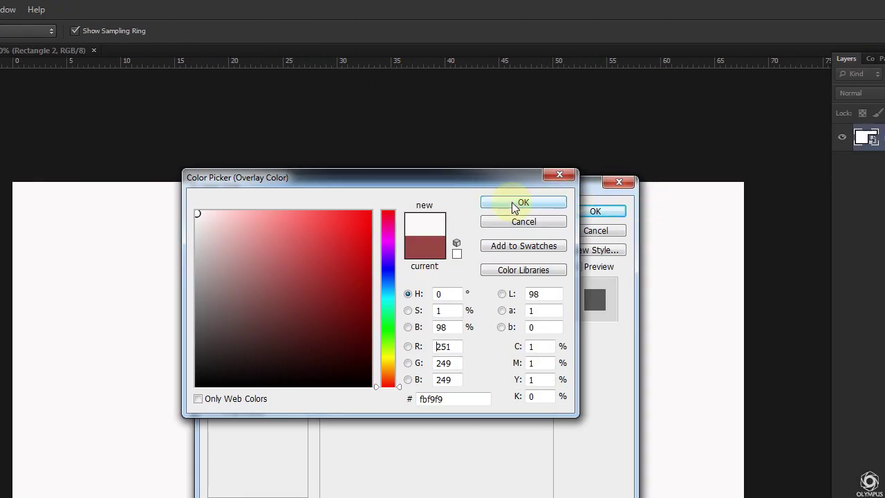
{"action": "left_click", "coordinate": [514, 205]}
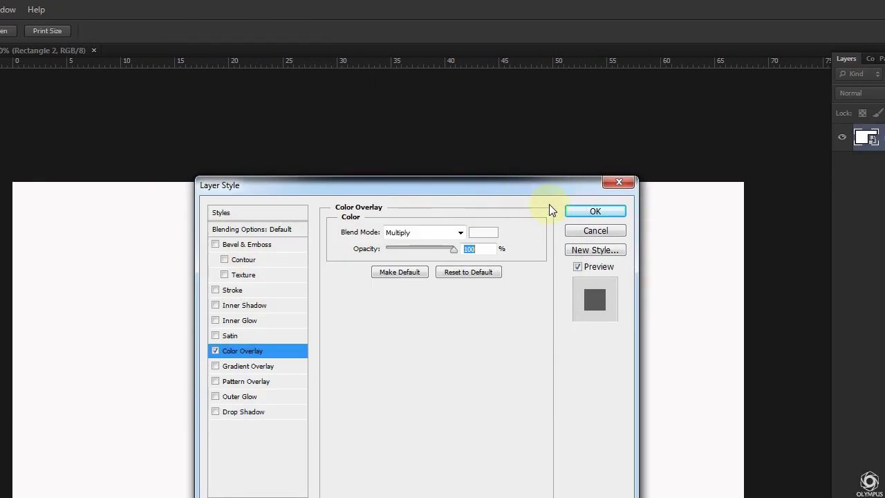
{"action": "left_click", "coordinate": [613, 213]}
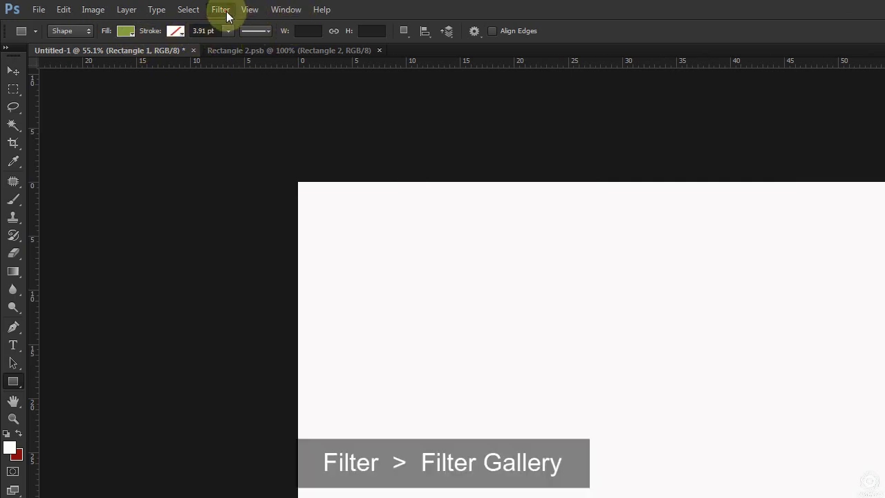
Step: Choose the Texturizer filter from the Filter Gallery's Texture group
{"action": "left_click", "coordinate": [227, 13]}
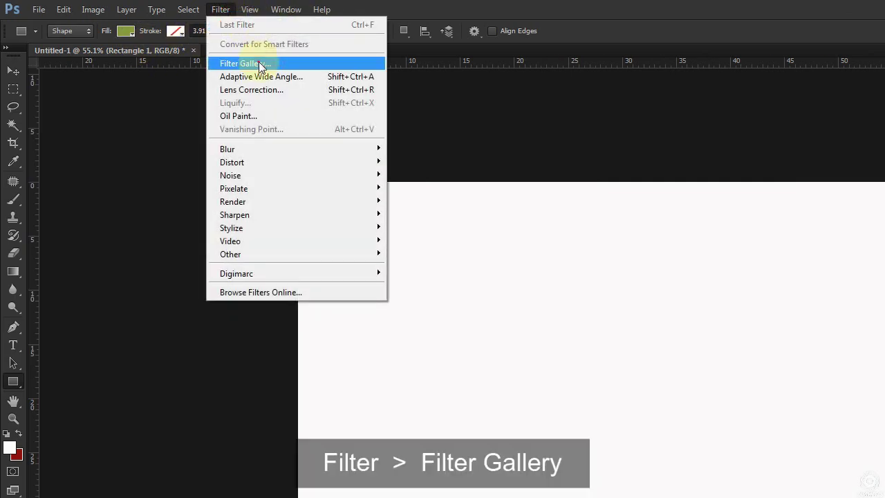
{"action": "left_click", "coordinate": [257, 64]}
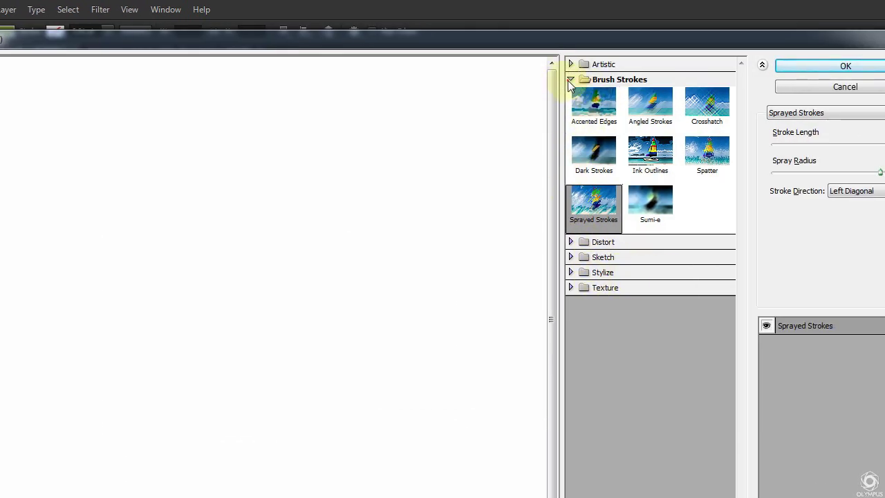
{"action": "left_click", "coordinate": [571, 79]}
{"action": "left_click", "coordinate": [573, 141]}
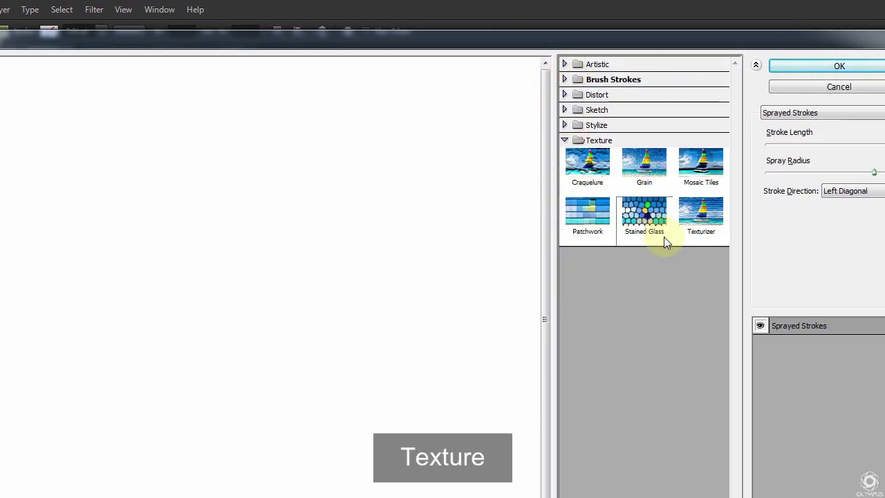
{"action": "left_click", "coordinate": [663, 228]}
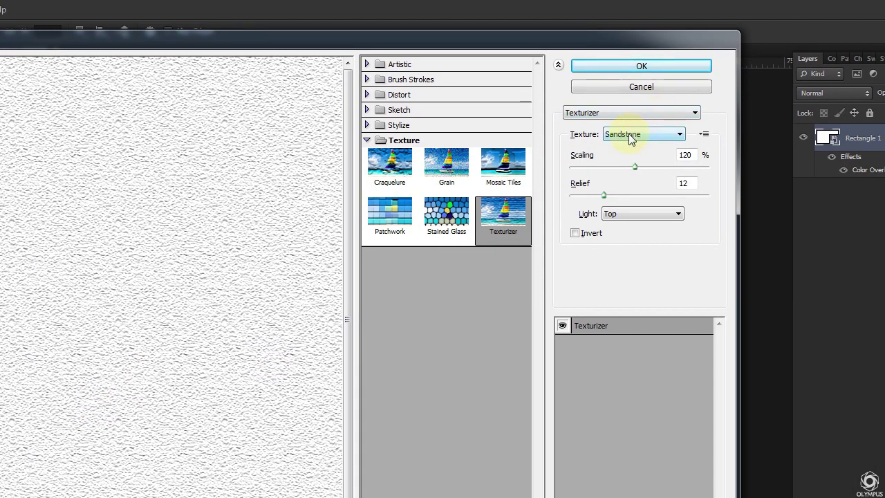
Step: Apply Sandstone texture with scaling 100 and relief 8
{"action": "left_click", "coordinate": [630, 136]}
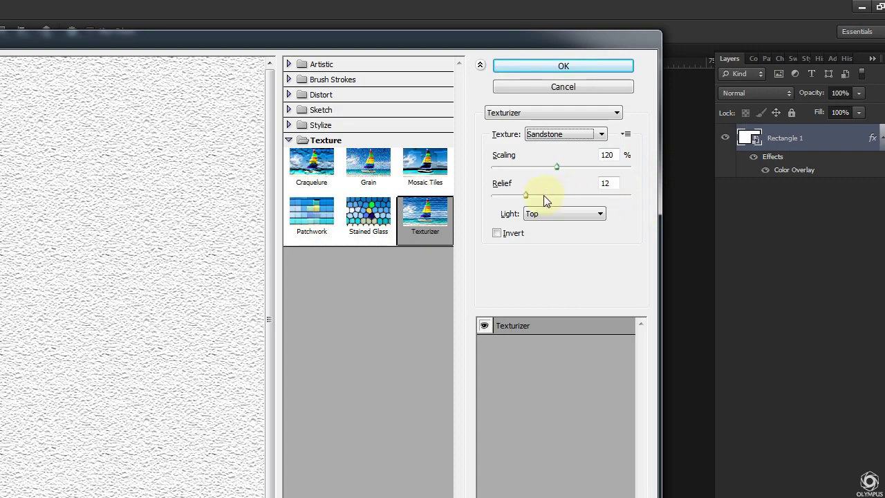
{"action": "left_click_drag", "start_coordinate": [557, 165], "coordinate": [581, 169]}
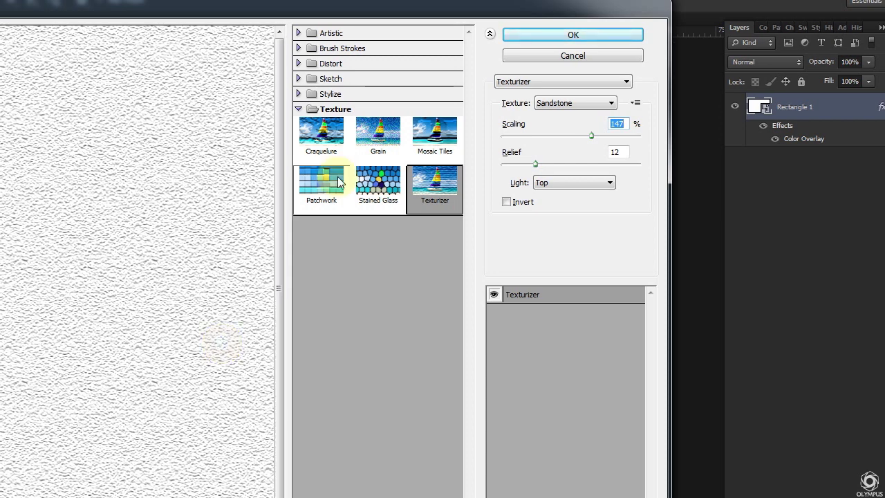
{"action": "type", "text": "100"}
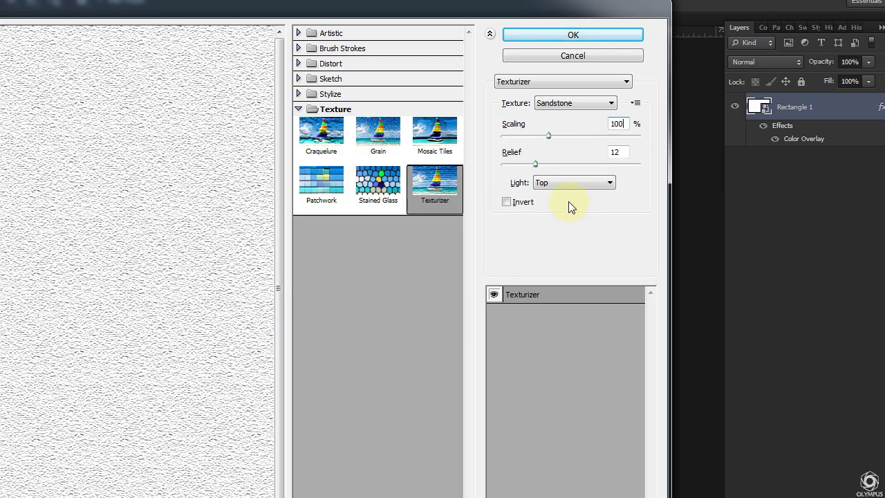
{"action": "left_click_drag", "start_coordinate": [535, 165], "coordinate": [569, 162]}
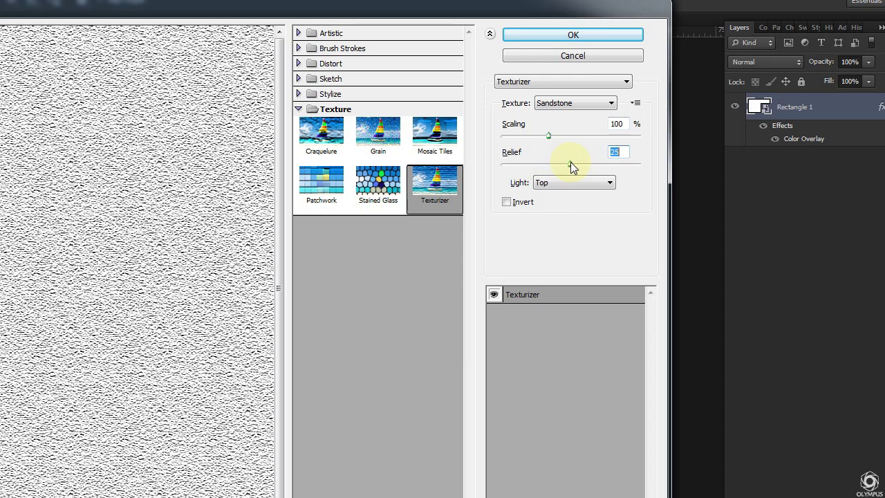
{"action": "left_click_drag", "start_coordinate": [571, 165], "coordinate": [532, 164]}
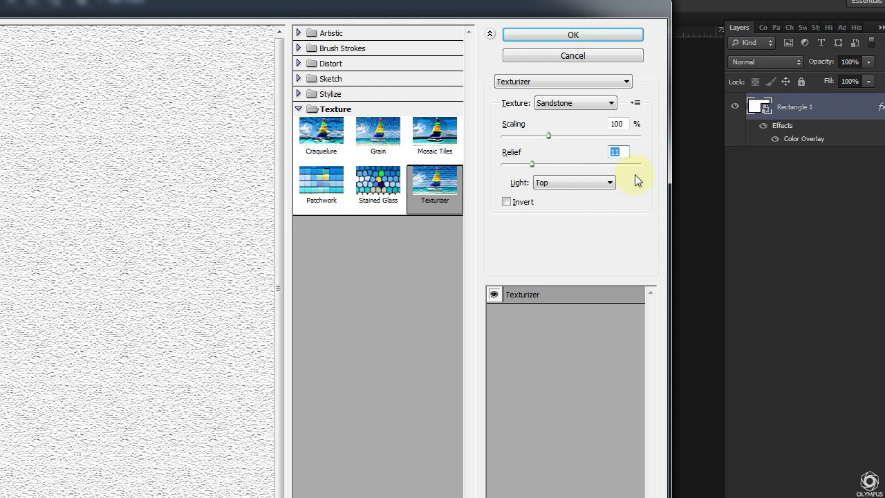
{"action": "type", "text": "8"}
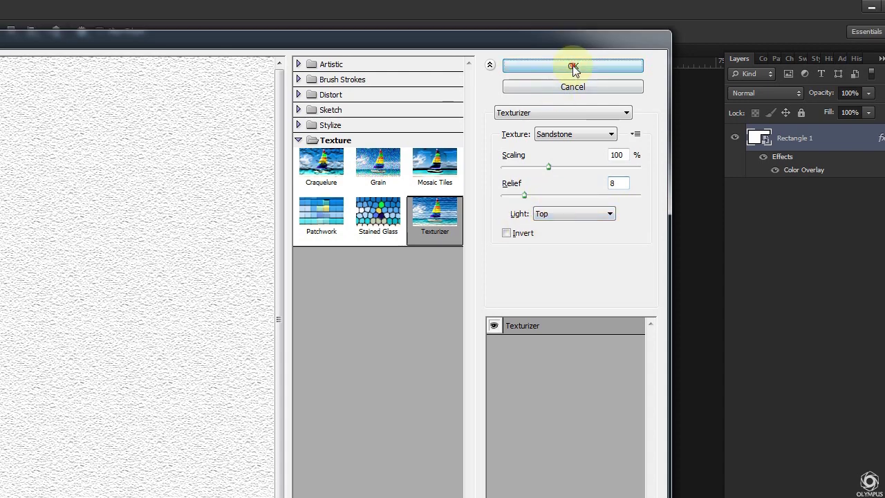
{"action": "left_click", "coordinate": [572, 65]}
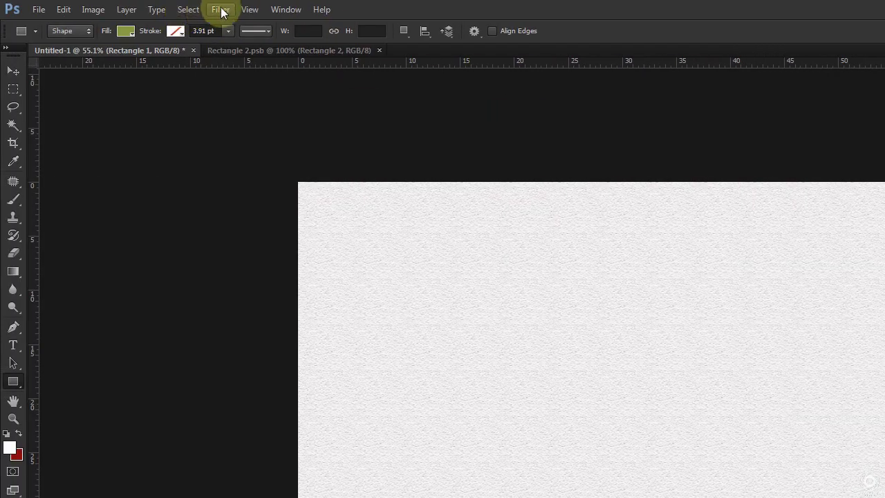
Step: Pick the Spatter effect from the Filter Gallery's Brush Strokes group
{"action": "left_click", "coordinate": [222, 11]}
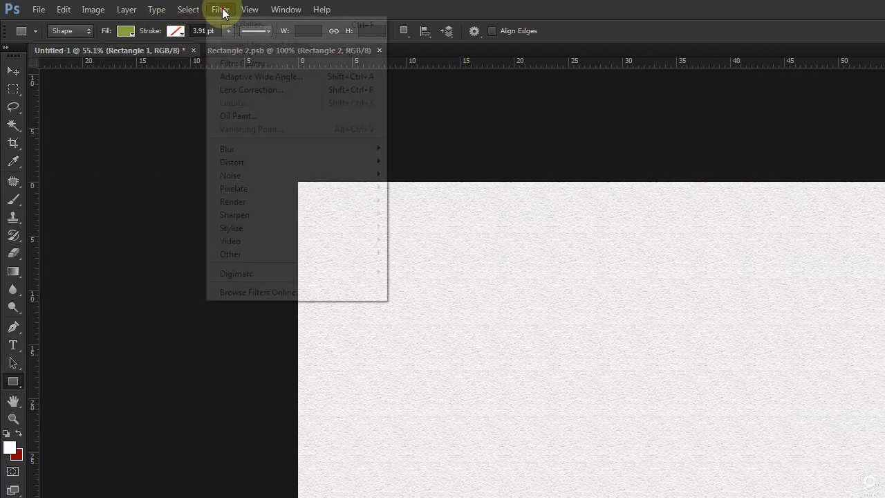
{"action": "left_click", "coordinate": [244, 63]}
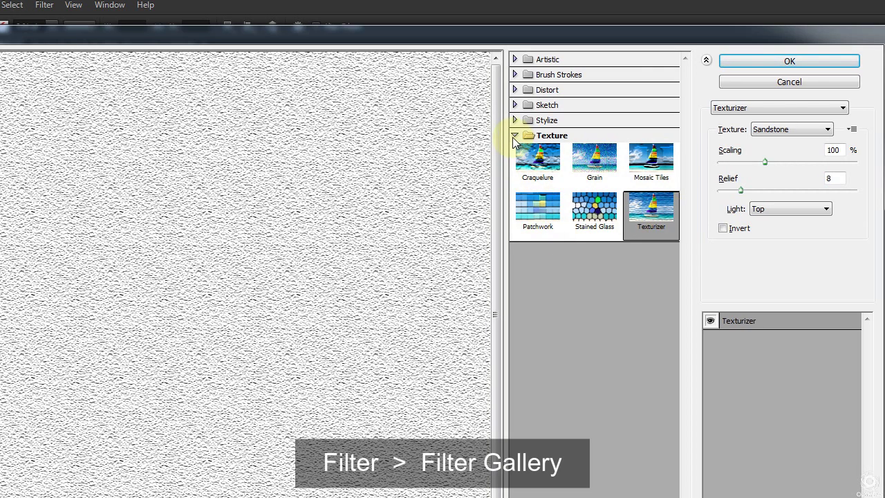
{"action": "left_click", "coordinate": [515, 136]}
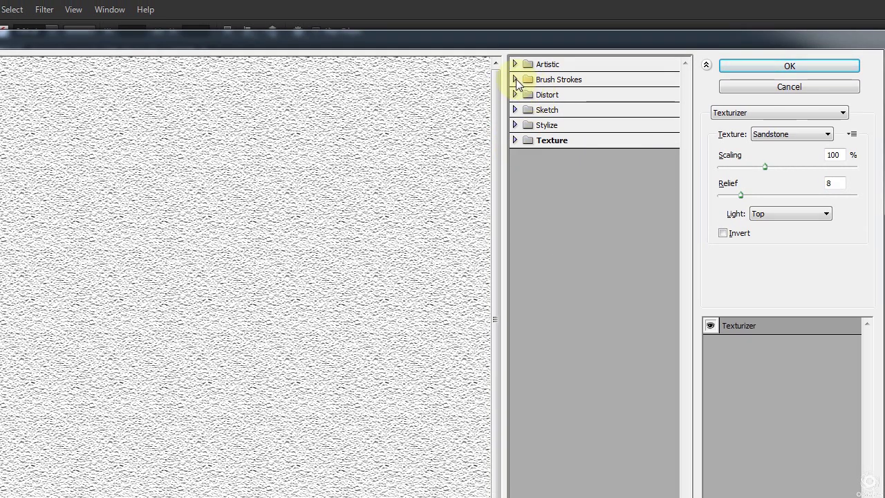
{"action": "left_click", "coordinate": [515, 79]}
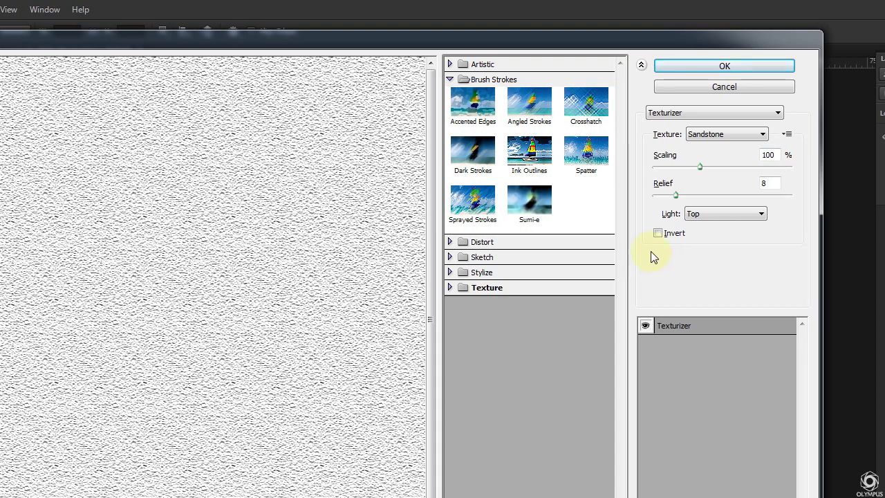
{"action": "left_click", "coordinate": [589, 154]}
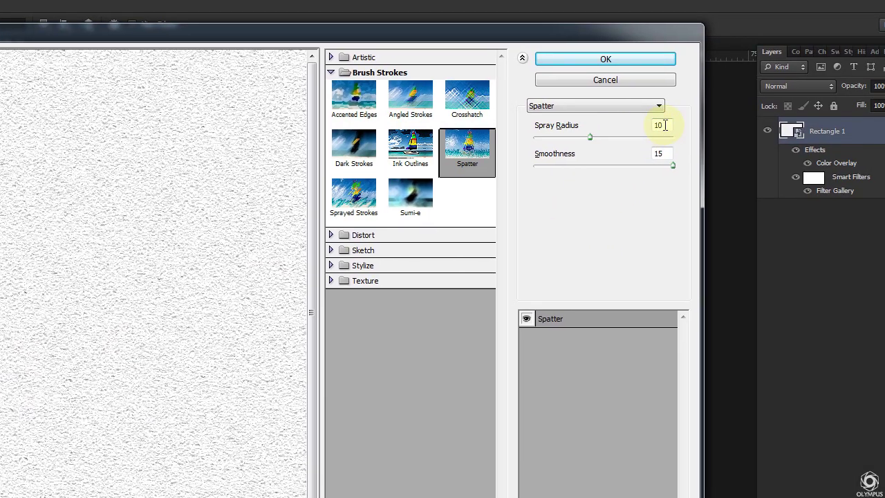
Step: Set Spatter spray radius to 10, with smoothness 15
{"action": "double_click", "coordinate": [658, 132]}
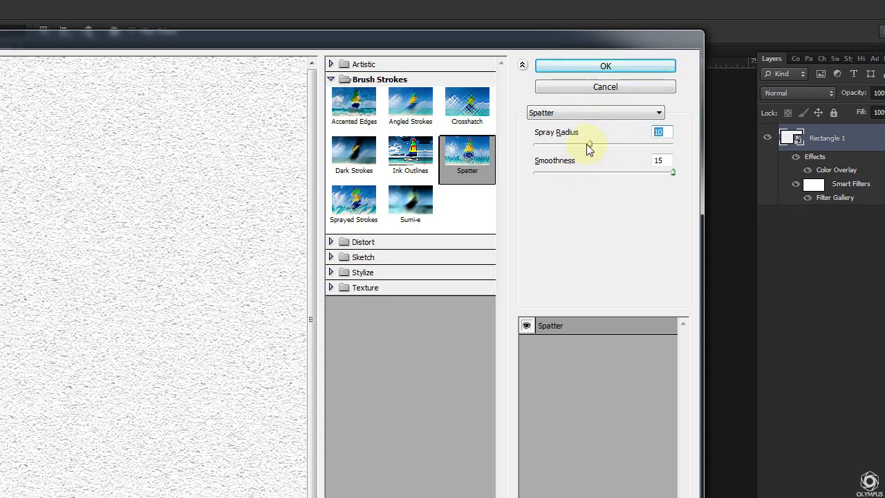
{"action": "left_click_drag", "start_coordinate": [588, 150], "coordinate": [632, 147]}
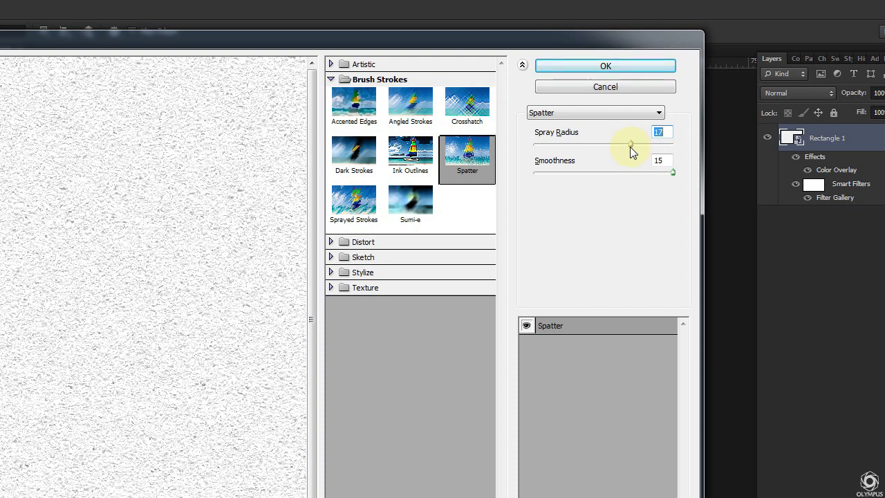
{"action": "left_click_drag", "start_coordinate": [631, 147], "coordinate": [604, 146]}
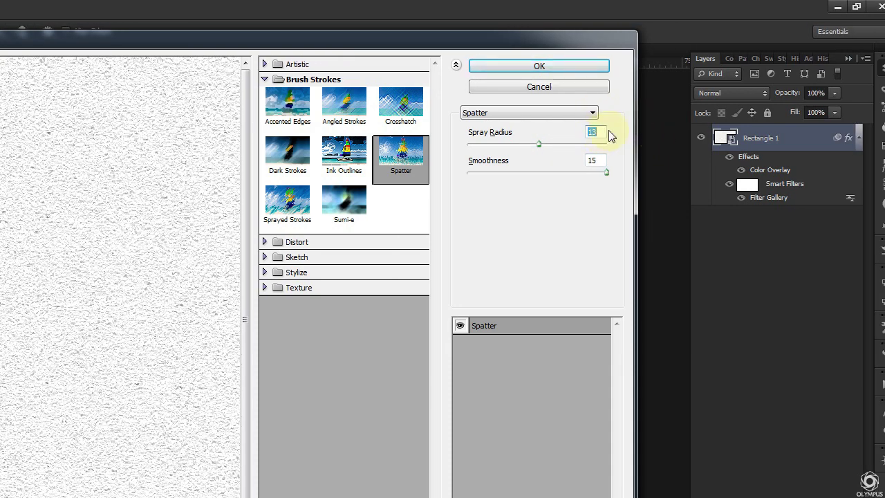
{"action": "type", "text": "1"}
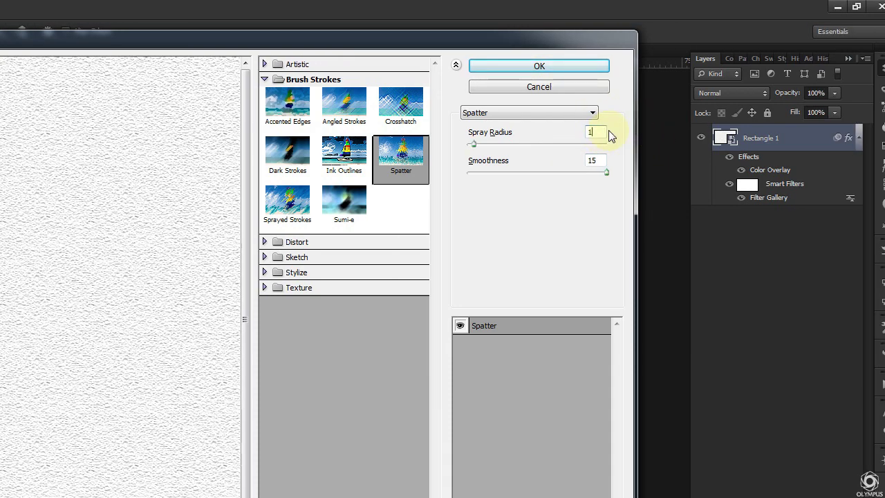
{"action": "type", "text": "0"}
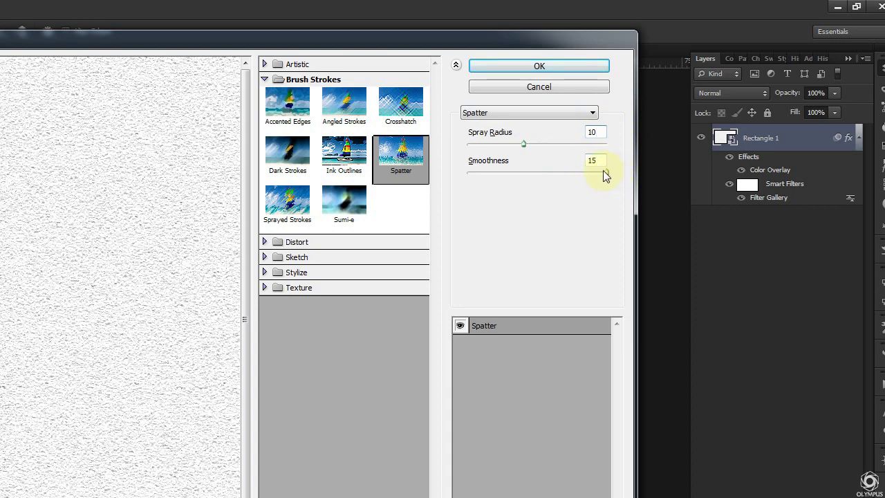
{"action": "key", "text": "Tab"}
Step: Apply the Spatter filter, then choose Sprayed Strokes in a new Filter Gallery pass
{"action": "left_click", "coordinate": [562, 64]}
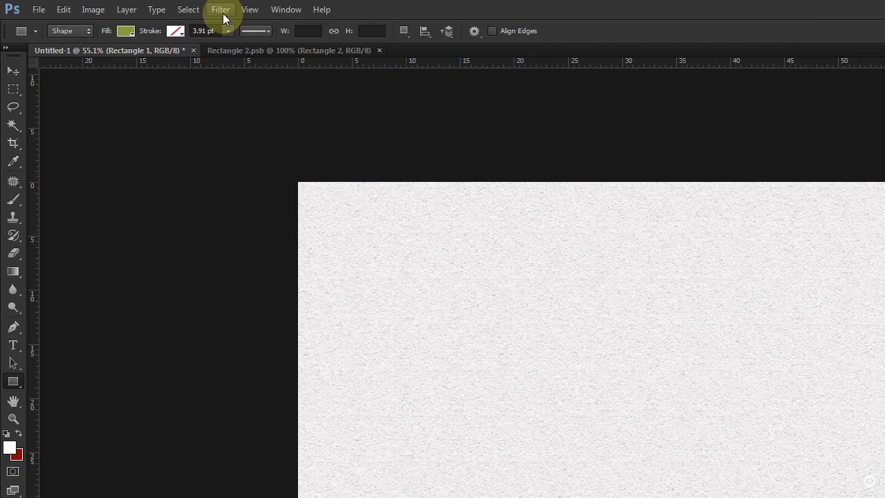
{"action": "left_click", "coordinate": [221, 12]}
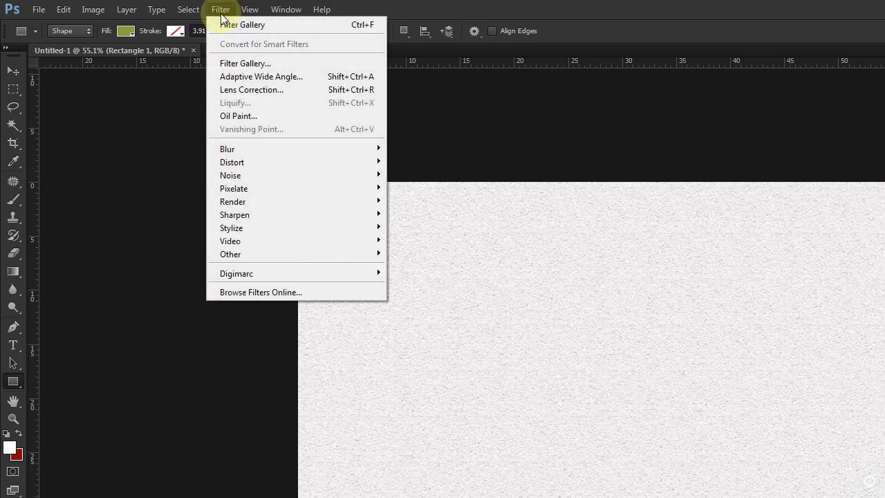
{"action": "left_click", "coordinate": [252, 65]}
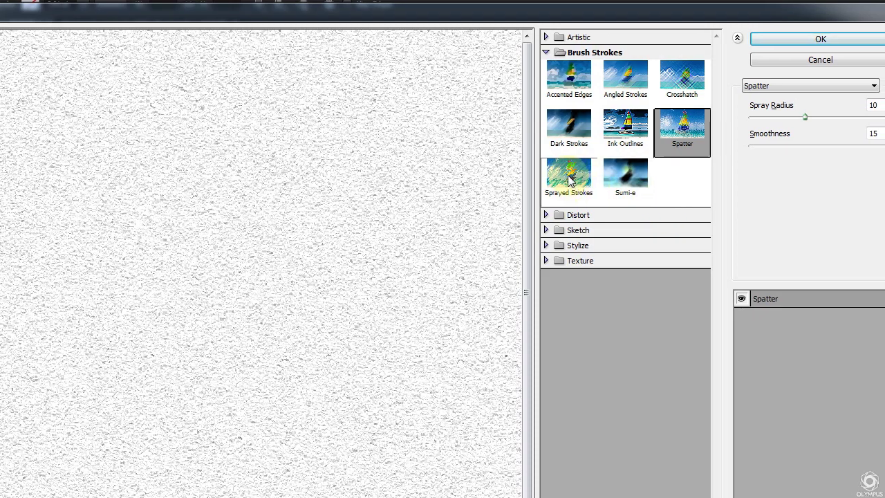
{"action": "left_click", "coordinate": [569, 178]}
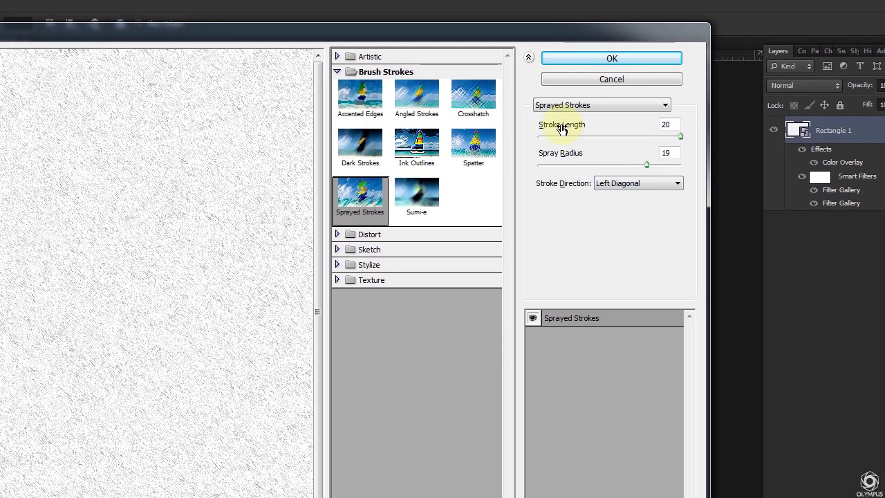
Step: Set Sprayed Strokes stroke length to 18 and spray radius to 17
{"action": "left_click_drag", "start_coordinate": [660, 136], "coordinate": [634, 137]}
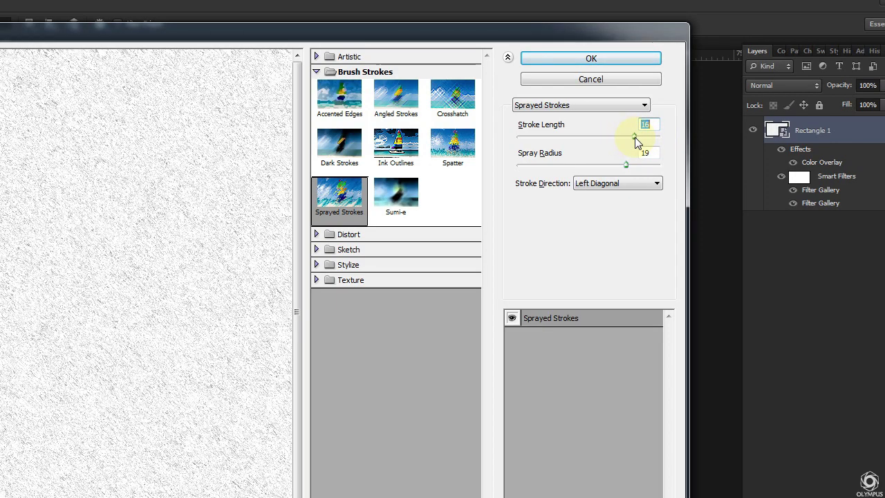
{"action": "type", "text": "1"}
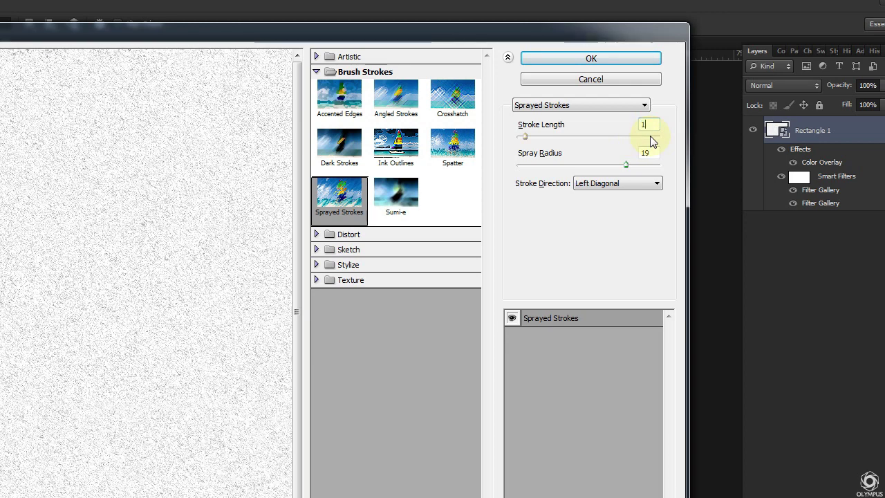
{"action": "type", "text": "8"}
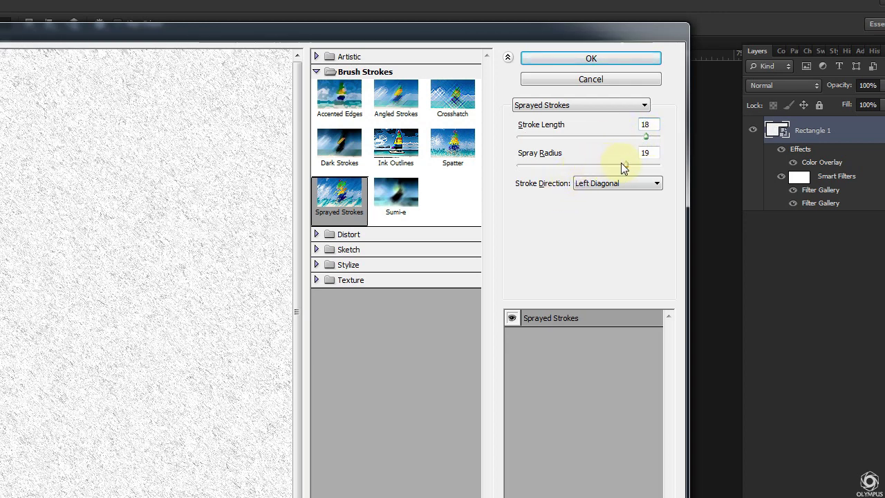
{"action": "left_click_drag", "start_coordinate": [622, 163], "coordinate": [488, 178]}
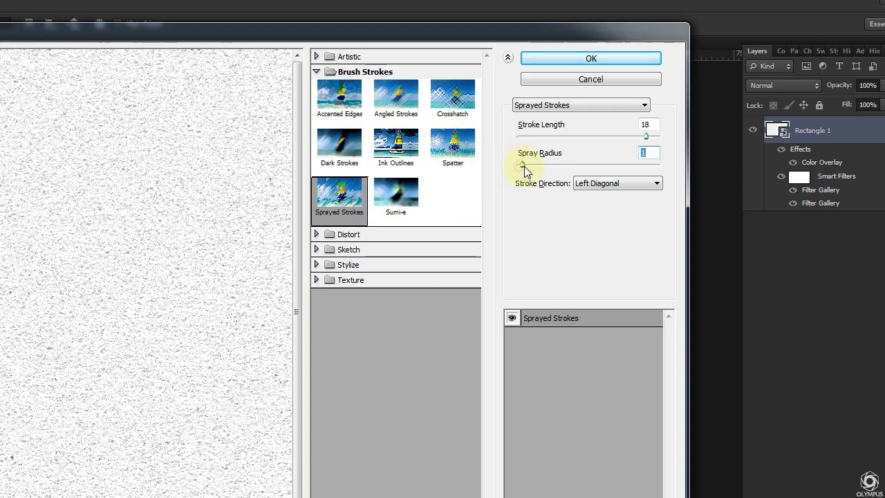
{"action": "left_click_drag", "start_coordinate": [520, 166], "coordinate": [616, 171]}
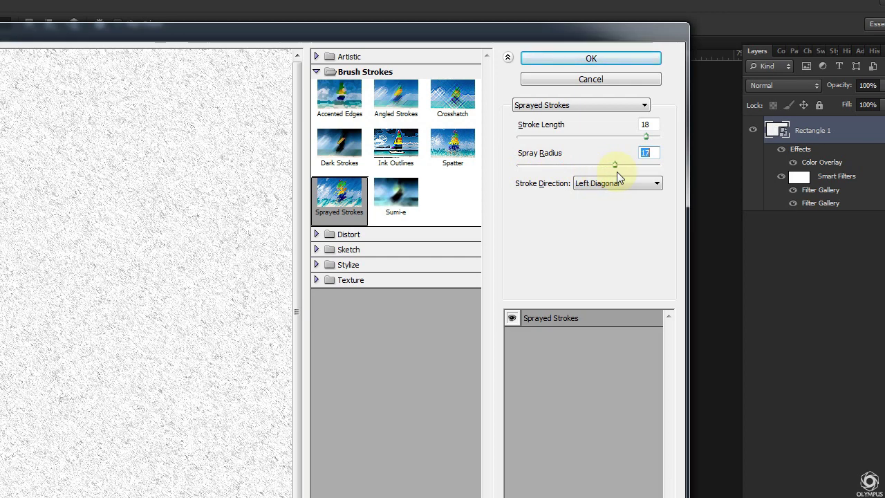
Step: Settle on a Horizontal stroke direction and apply the Sprayed Strokes filter
{"action": "left_click", "coordinate": [609, 183]}
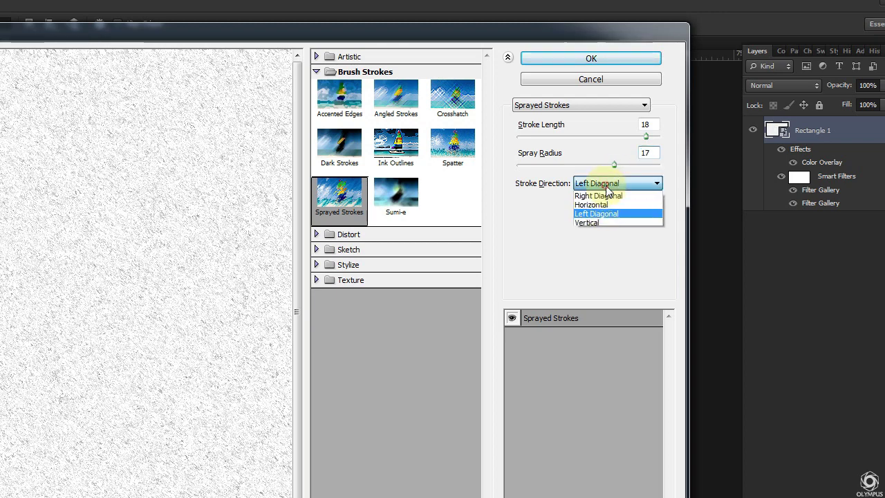
{"action": "left_click", "coordinate": [605, 197]}
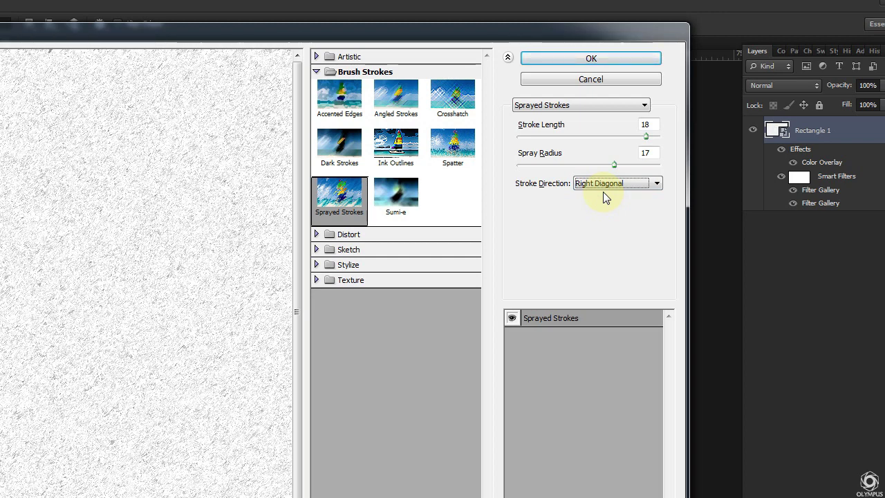
{"action": "left_click", "coordinate": [603, 191]}
{"action": "left_click", "coordinate": [609, 196]}
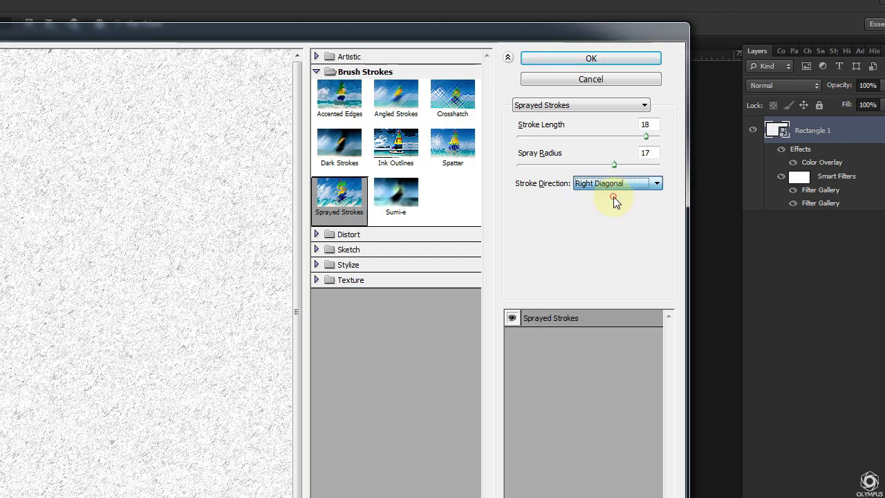
{"action": "left_click", "coordinate": [613, 183]}
{"action": "left_click", "coordinate": [606, 205]}
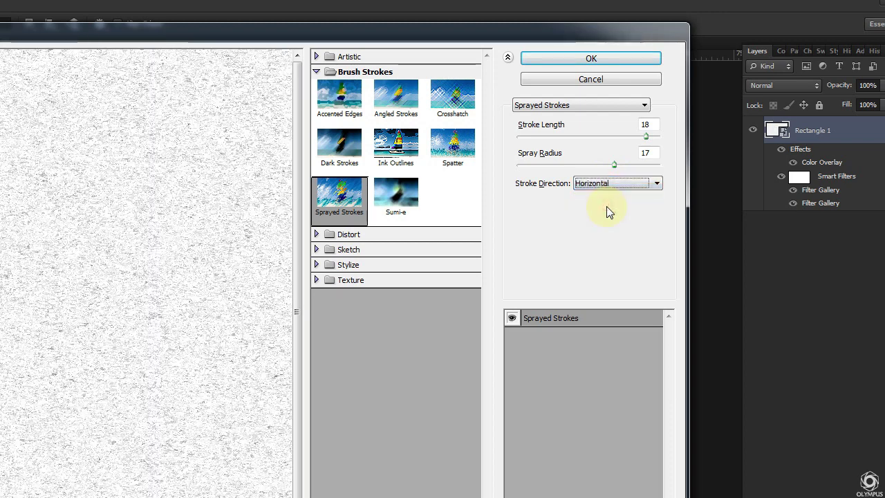
{"action": "left_click", "coordinate": [614, 186]}
{"action": "left_click", "coordinate": [620, 210]}
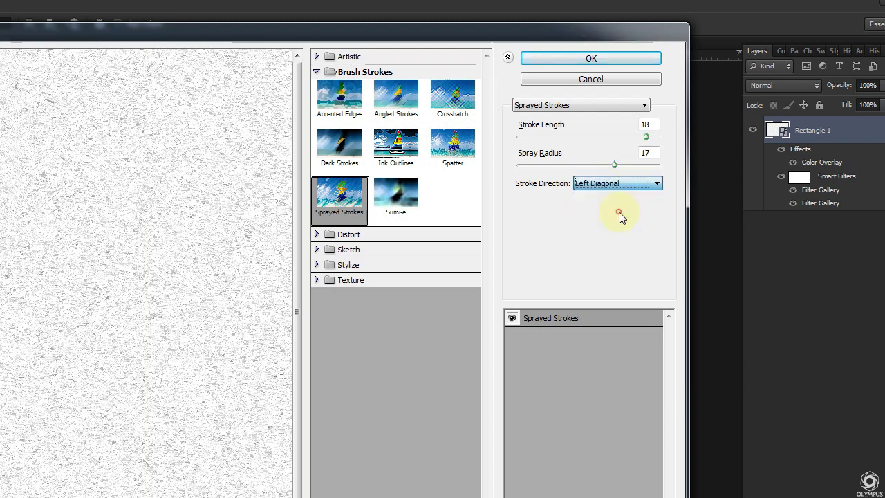
{"action": "left_click", "coordinate": [623, 185]}
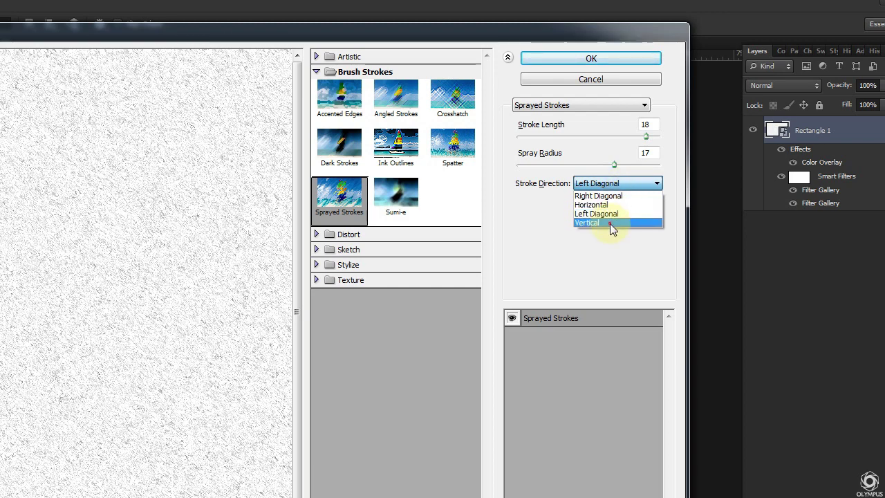
{"action": "left_click", "coordinate": [609, 223]}
{"action": "left_click", "coordinate": [611, 185]}
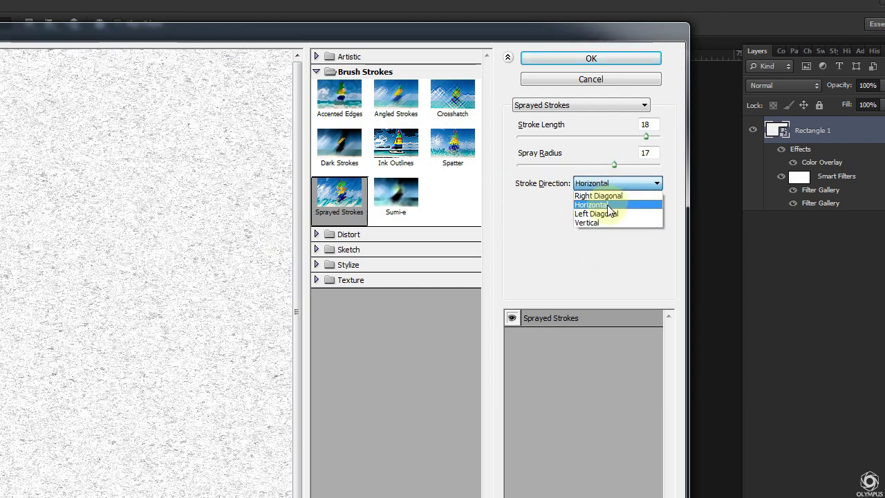
{"action": "left_click", "coordinate": [609, 205]}
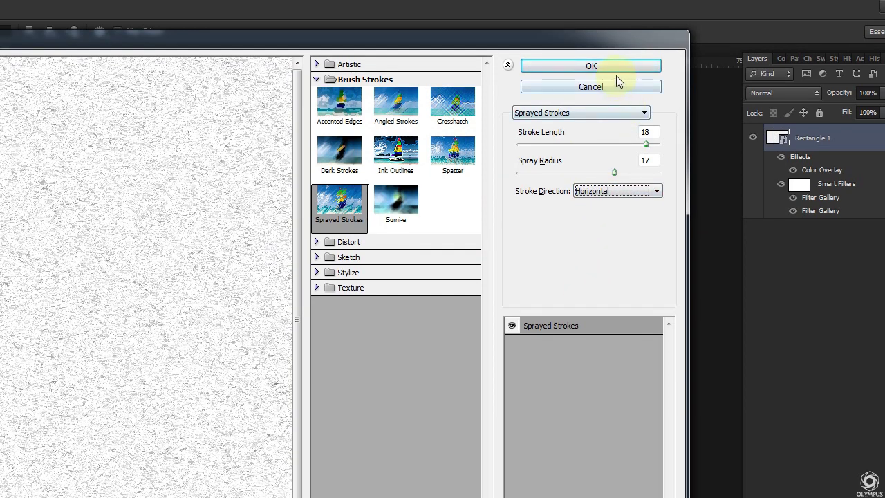
{"action": "left_click", "coordinate": [619, 67]}
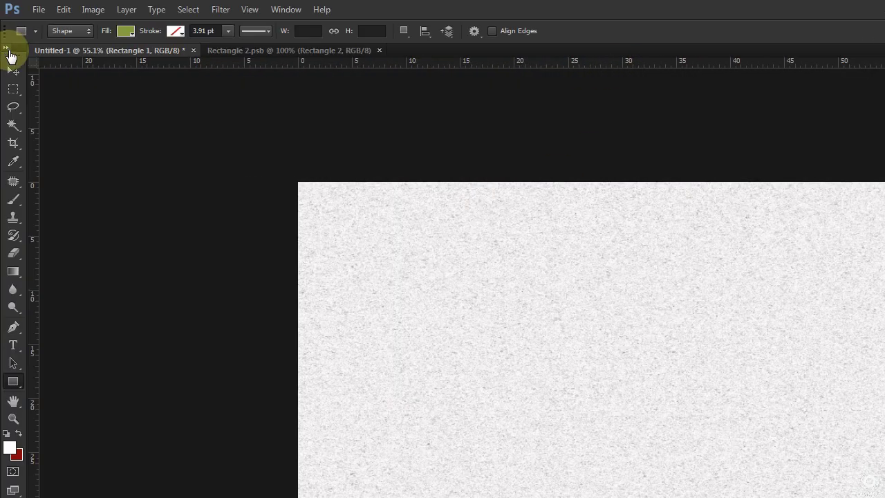
Step: Change Rectangle 1's Color Overlay to dark green 243429
{"action": "left_click", "coordinate": [11, 60]}
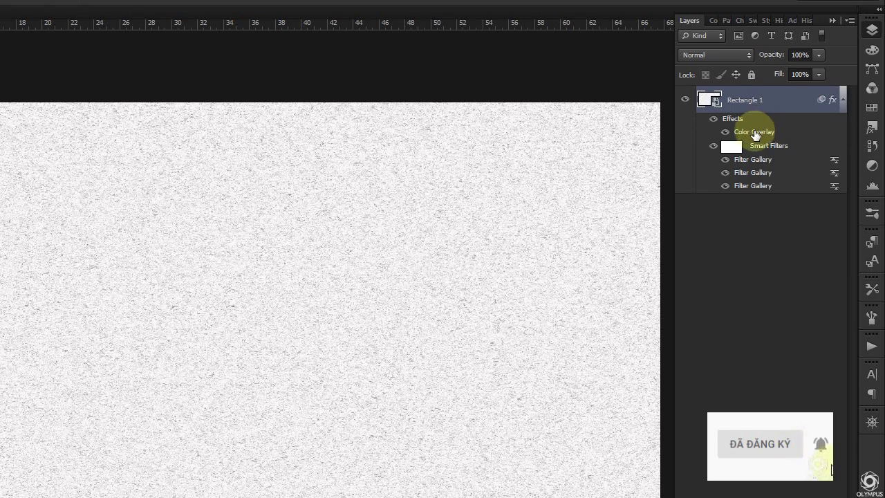
{"action": "double_click", "coordinate": [753, 131]}
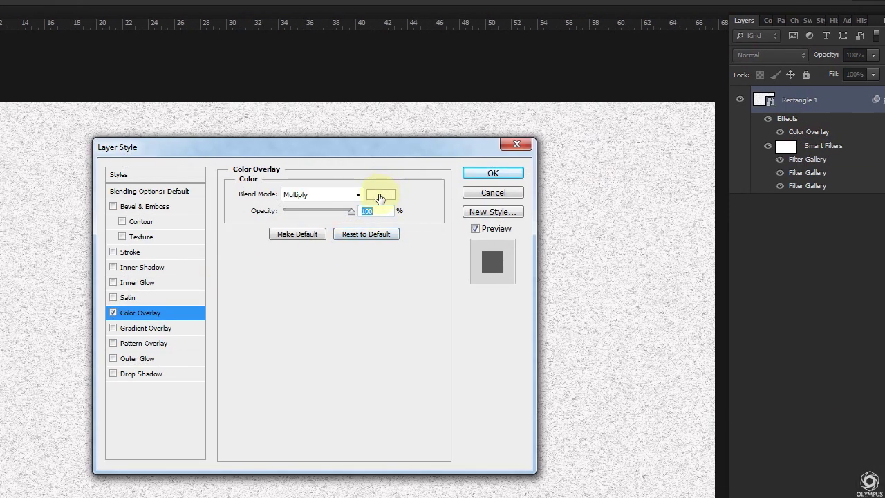
{"action": "left_click", "coordinate": [379, 196]}
{"action": "left_click_drag", "start_coordinate": [366, 145], "coordinate": [570, 171]}
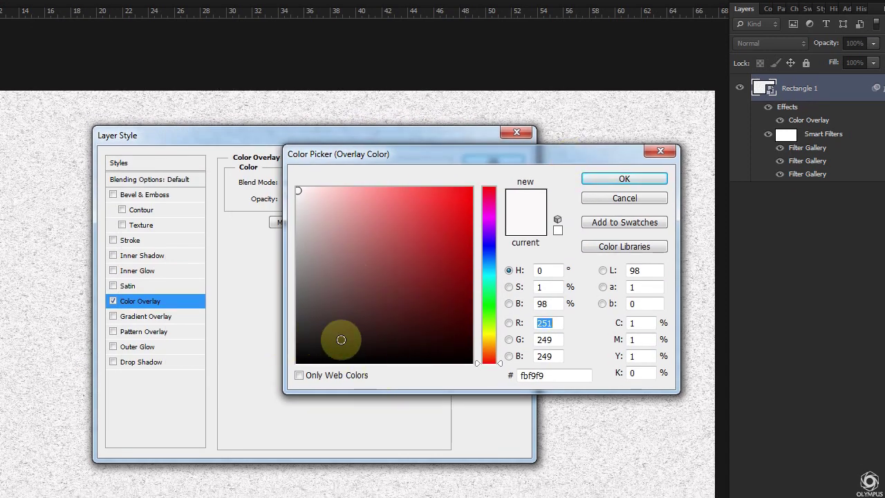
{"action": "left_click", "coordinate": [493, 294]}
{"action": "left_click_drag", "start_coordinate": [381, 308], "coordinate": [339, 296]}
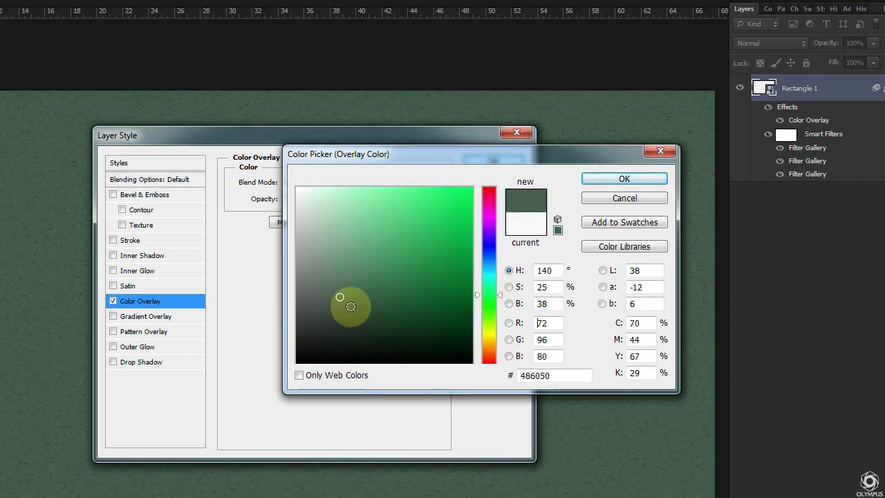
{"action": "left_click", "coordinate": [359, 332]}
{"action": "left_click", "coordinate": [360, 317]}
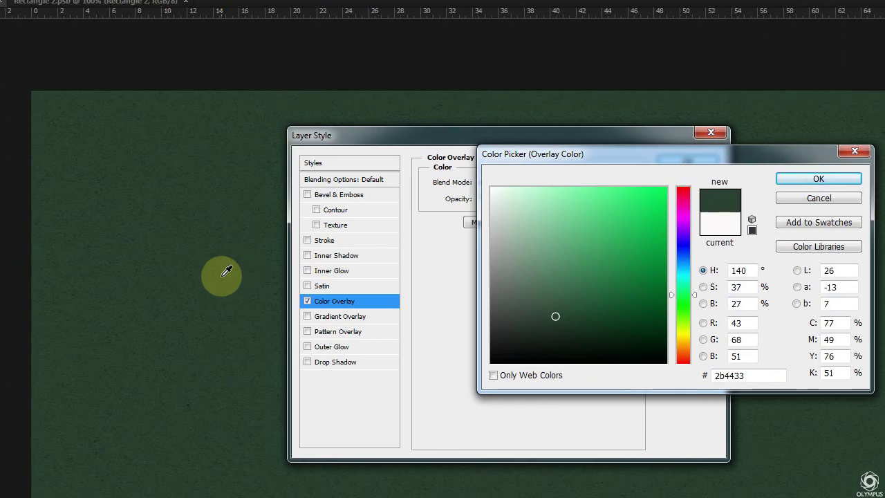
{"action": "left_click", "coordinate": [562, 326]}
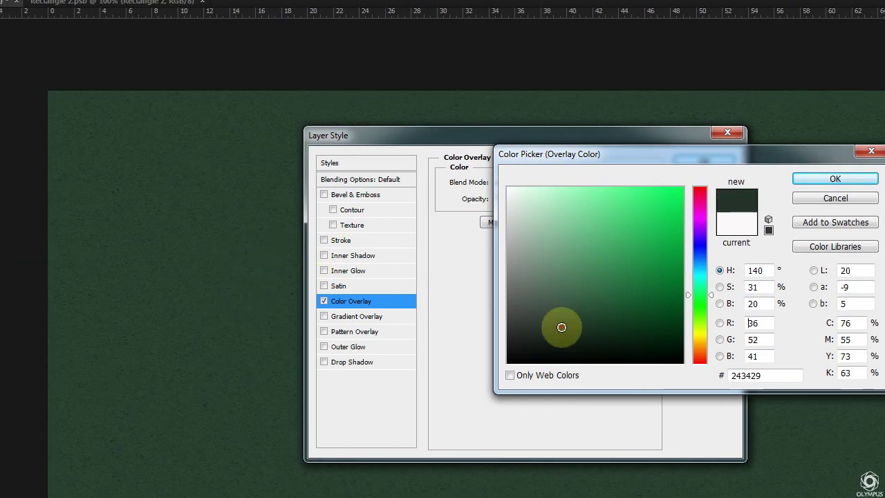
{"action": "left_click", "coordinate": [841, 179]}
{"action": "left_click", "coordinate": [691, 167]}
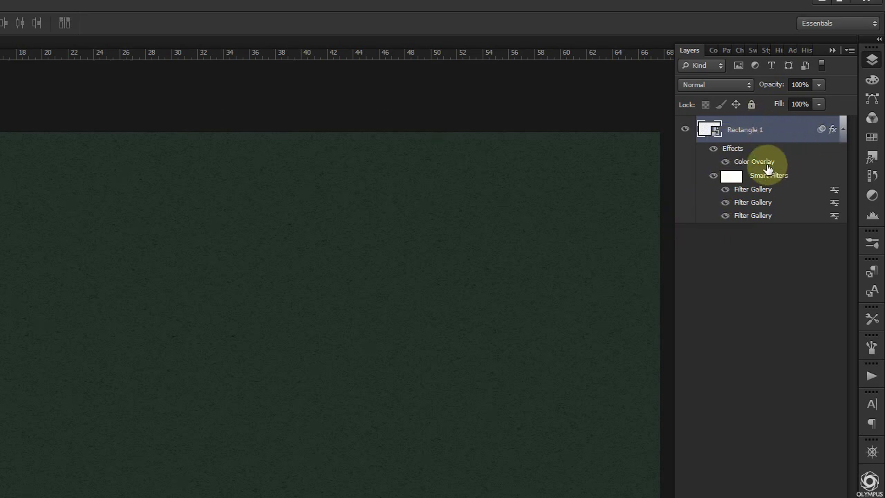
Step: Recolour the Color Overlay to dark navy 0f1722
{"action": "double_click", "coordinate": [756, 162]}
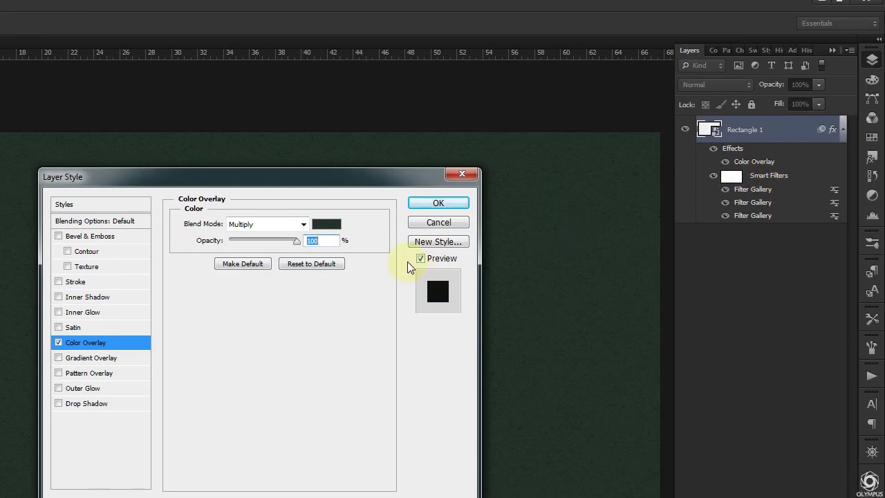
{"action": "left_click", "coordinate": [327, 226]}
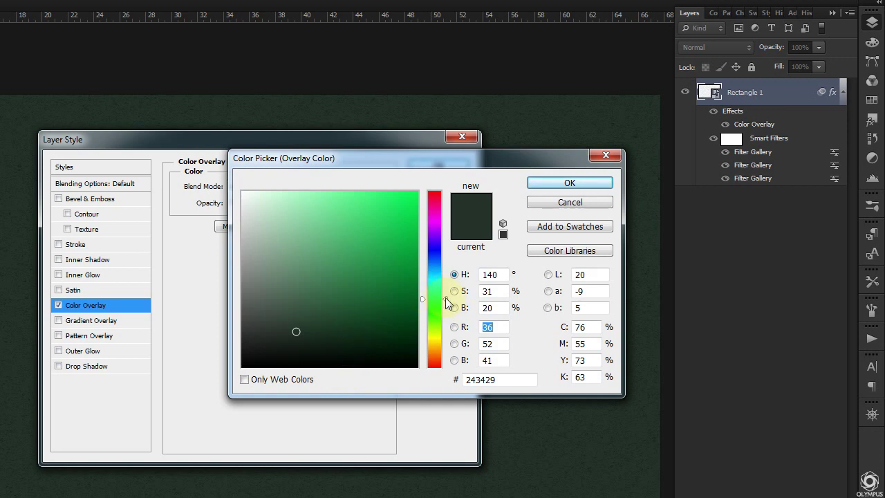
{"action": "left_click_drag", "start_coordinate": [443, 301], "coordinate": [443, 262]}
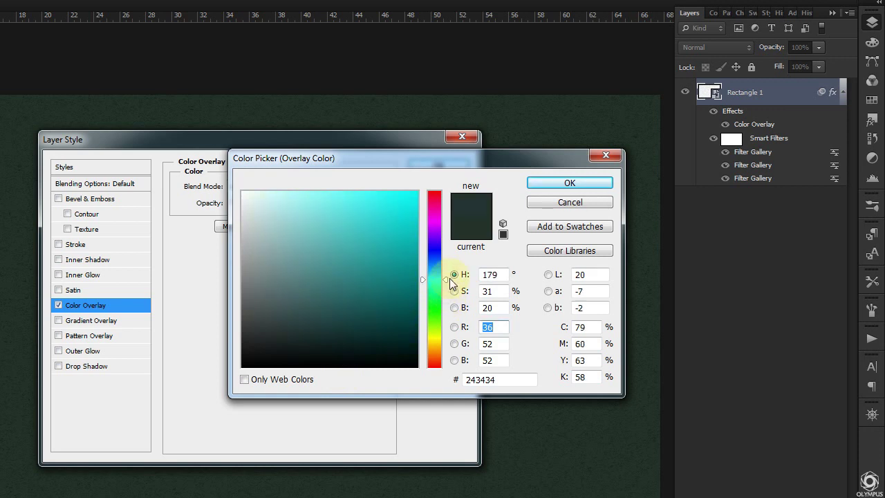
{"action": "left_click", "coordinate": [339, 342]}
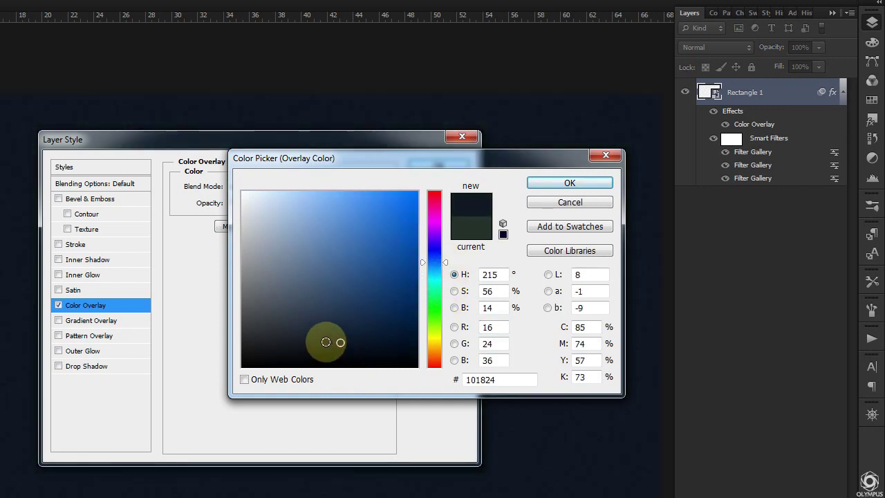
{"action": "left_click", "coordinate": [339, 344]}
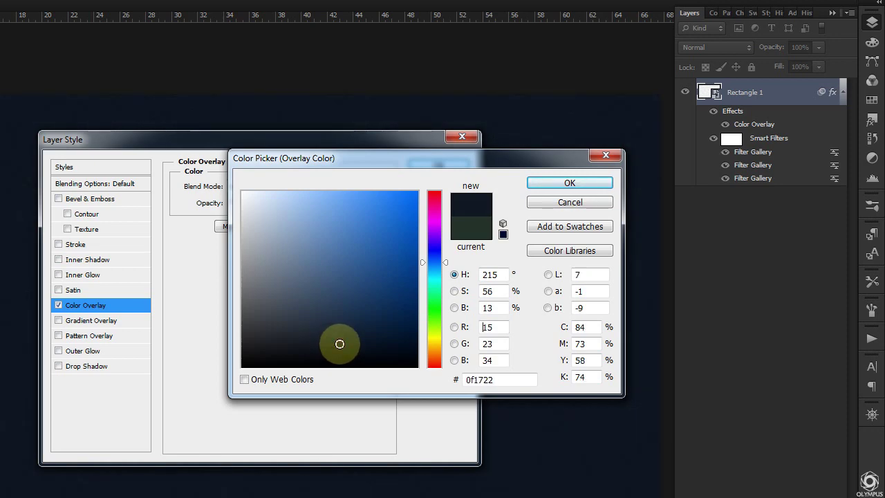
{"action": "left_click", "coordinate": [561, 186]}
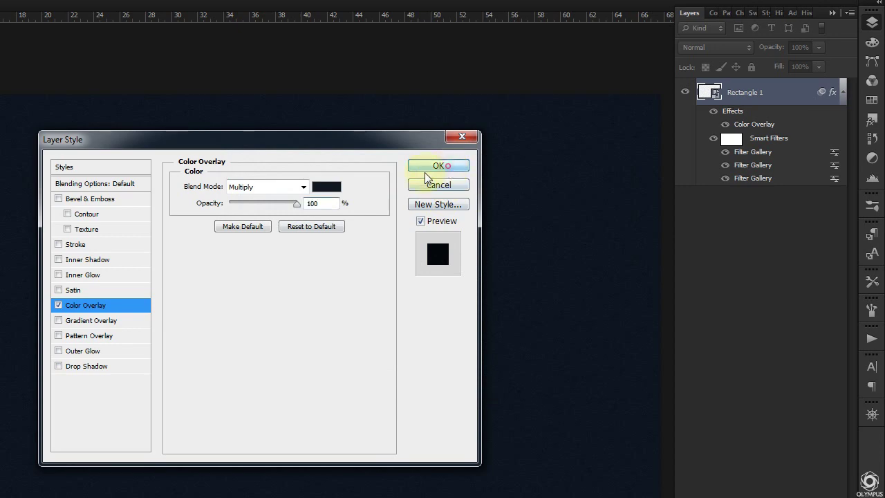
{"action": "left_click", "coordinate": [438, 167]}
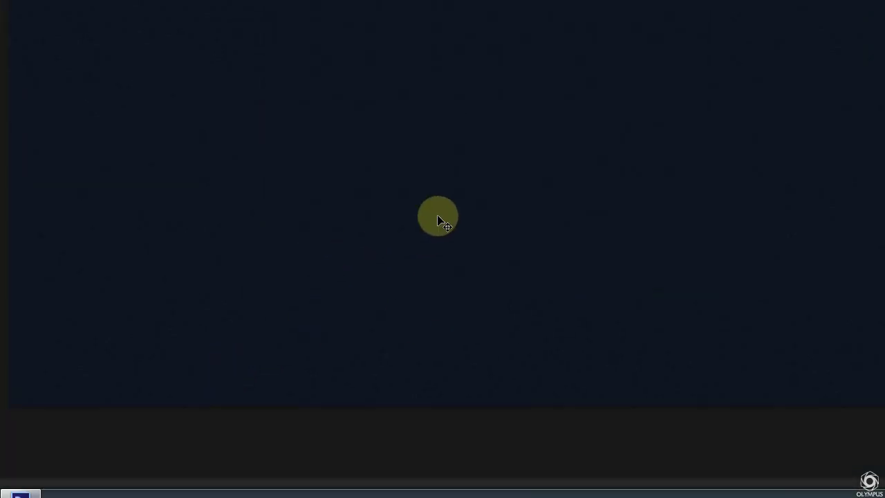
Step: Duplicate the pink OLYMPUS text onto a second line just below it
{"action": "left_click", "coordinate": [437, 215]}
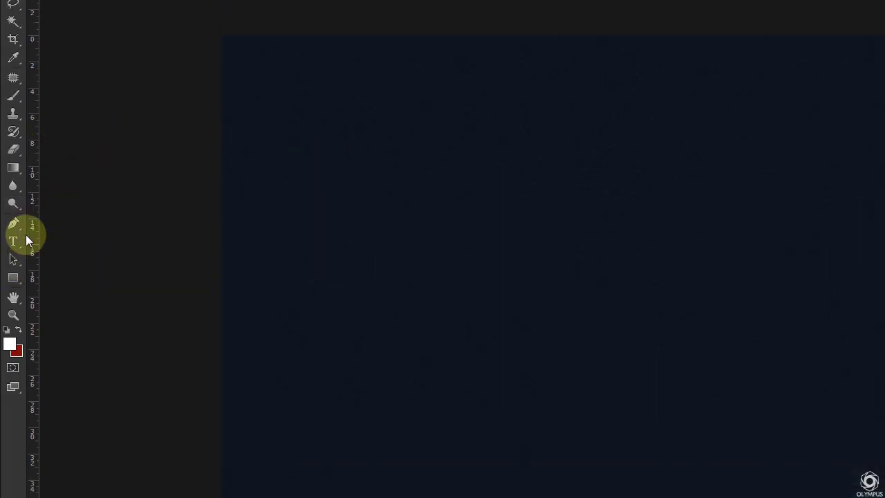
{"action": "left_click", "coordinate": [13, 240]}
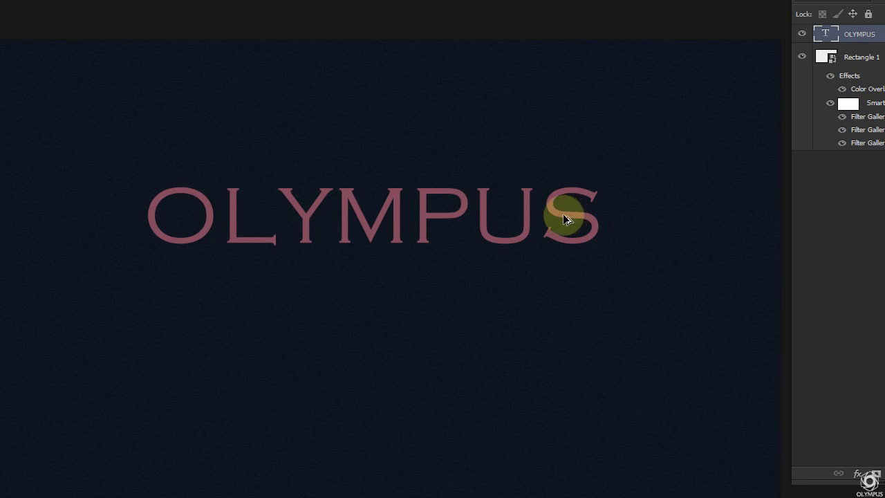
{"action": "left_click_drag", "start_coordinate": [564, 215], "coordinate": [565, 339]}
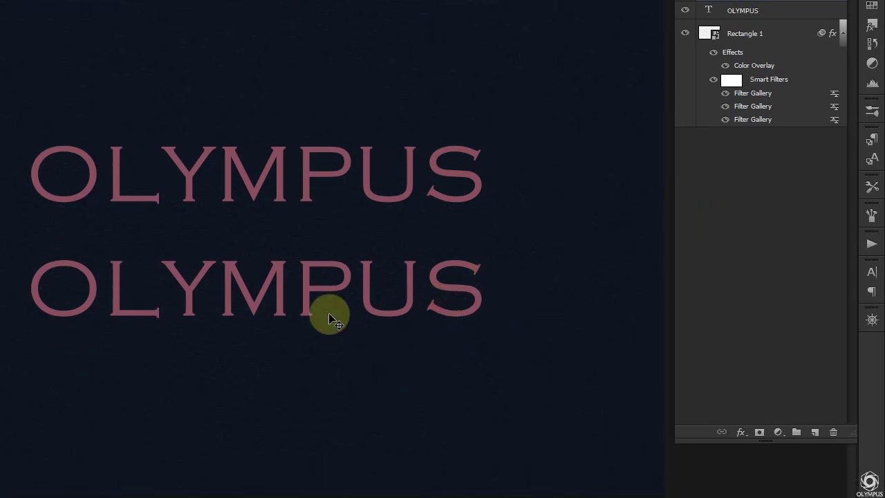
Step: Retype the duplicated line as DESIGN and commit it
{"action": "double_click", "coordinate": [302, 296]}
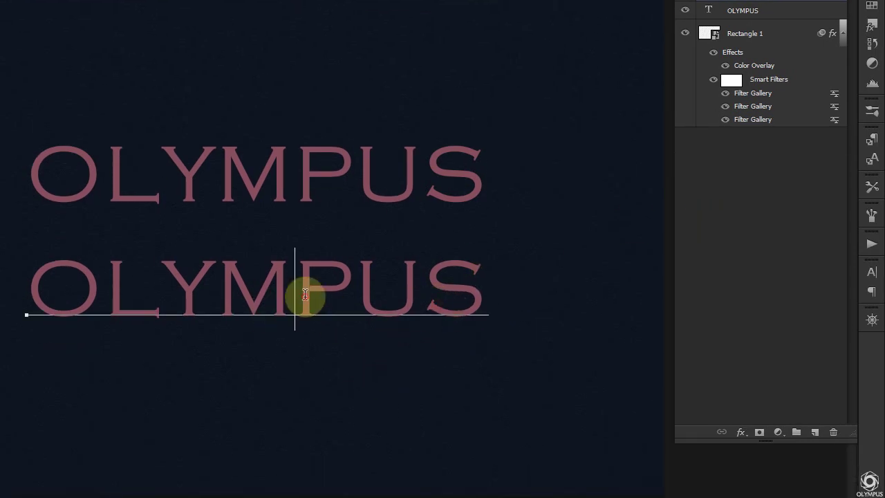
{"action": "key", "text": "Right"}
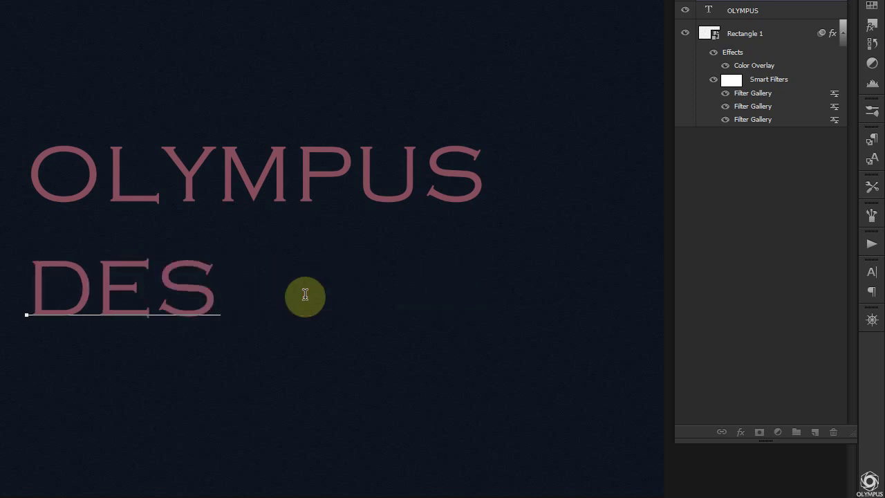
{"action": "type", "text": "IGN"}
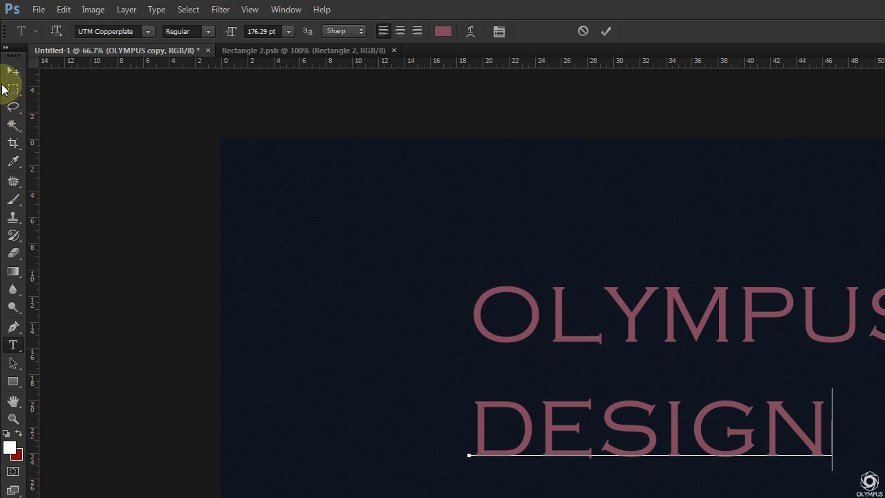
{"action": "left_click", "coordinate": [10, 73]}
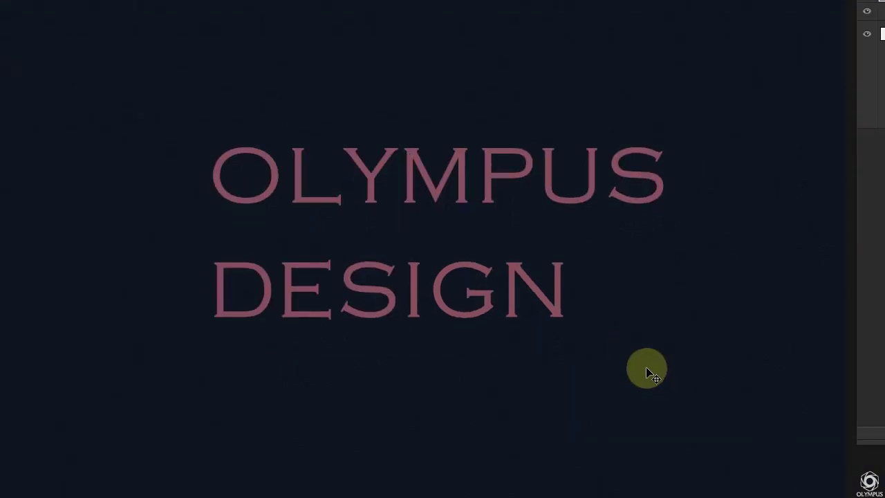
Step: Scale DESIGN up to match OLYMPUS's width and move it just beneath OLYMPUS
{"action": "key", "text": "ctrl+t"}
{"action": "left_click_drag", "start_coordinate": [572, 329], "coordinate": [624, 327]}
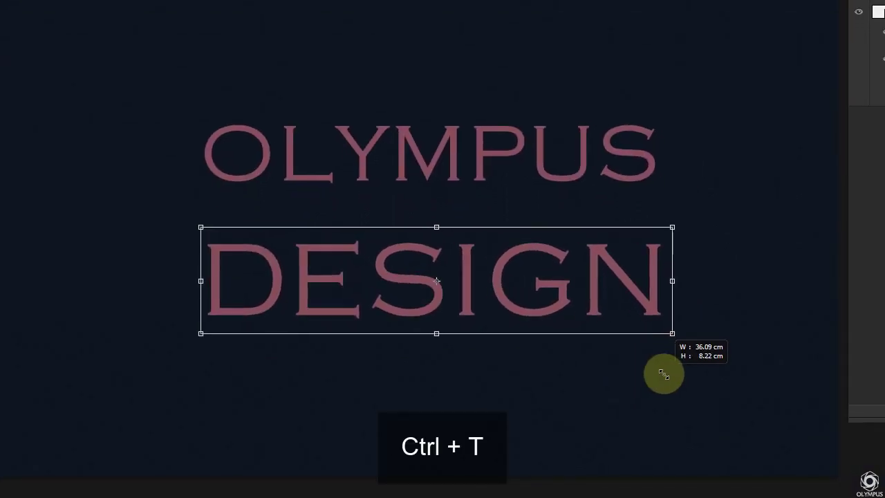
{"action": "left_click_drag", "start_coordinate": [619, 286], "coordinate": [619, 254]}
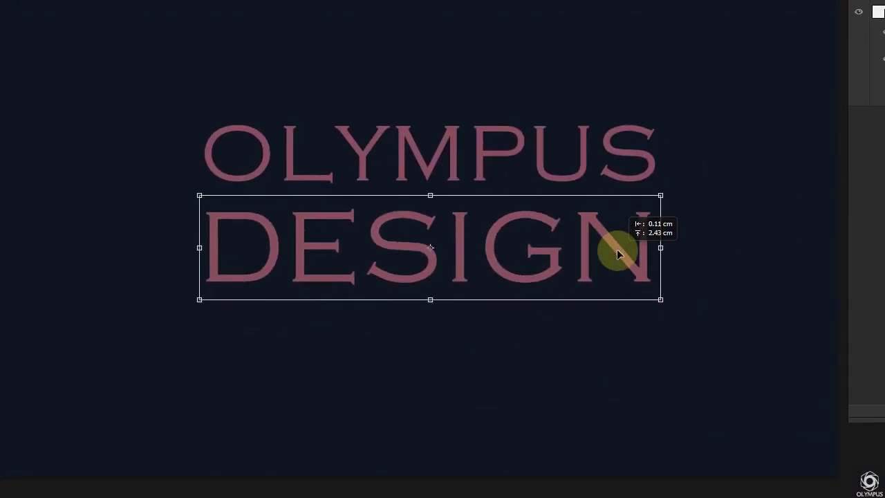
{"action": "key", "text": "Return"}
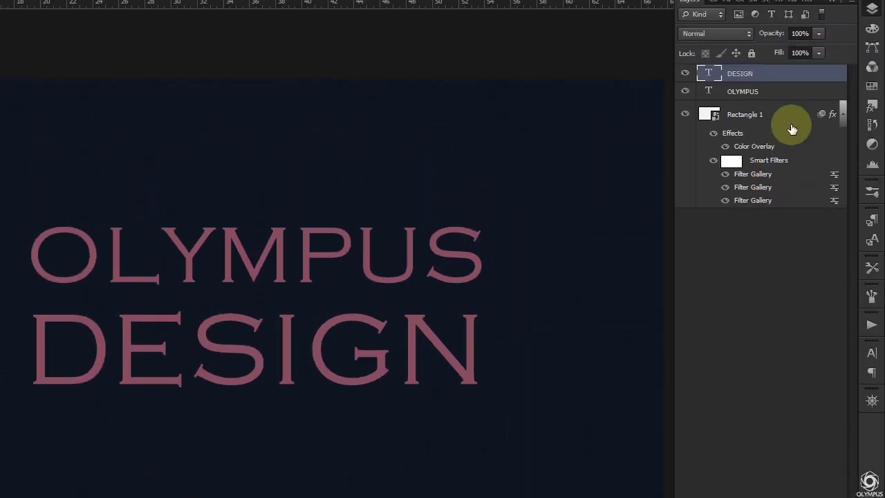
{"action": "left_click", "coordinate": [757, 161]}
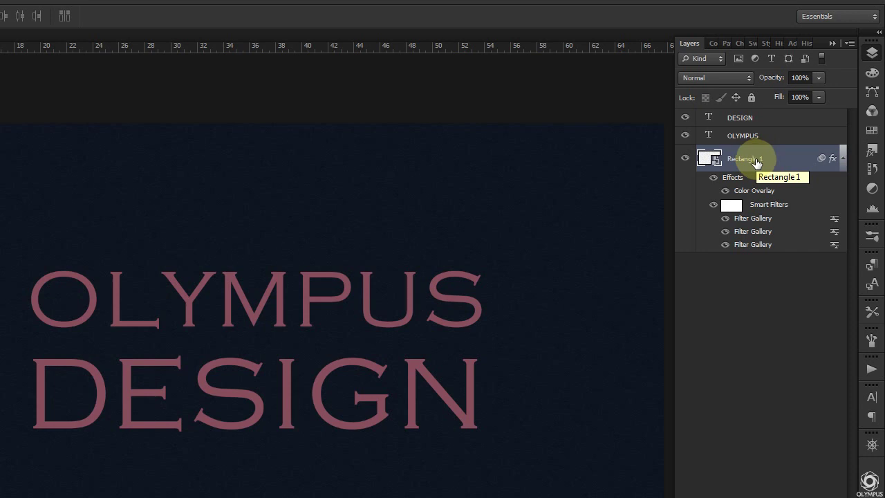
Step: Duplicate Rectangle 1, move the copy above the type layers, and clip it to DESIGN
{"action": "key", "text": "ctrl+j"}
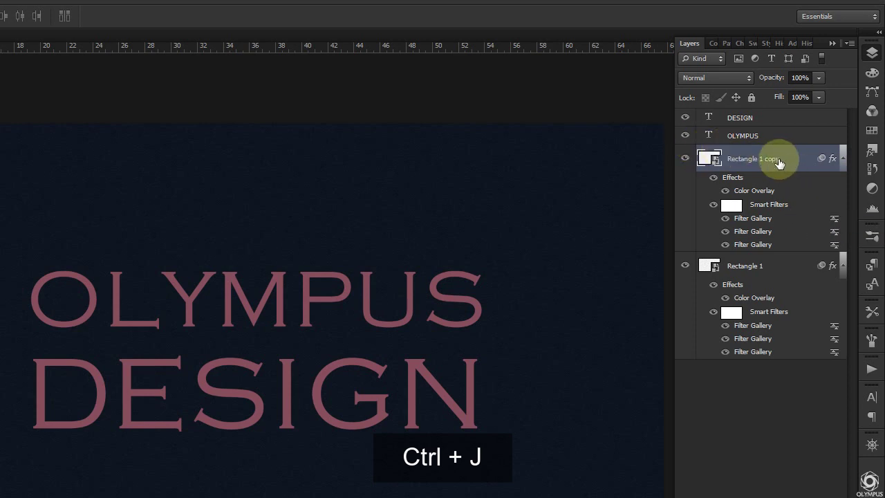
{"action": "left_click_drag", "start_coordinate": [776, 159], "coordinate": [783, 123]}
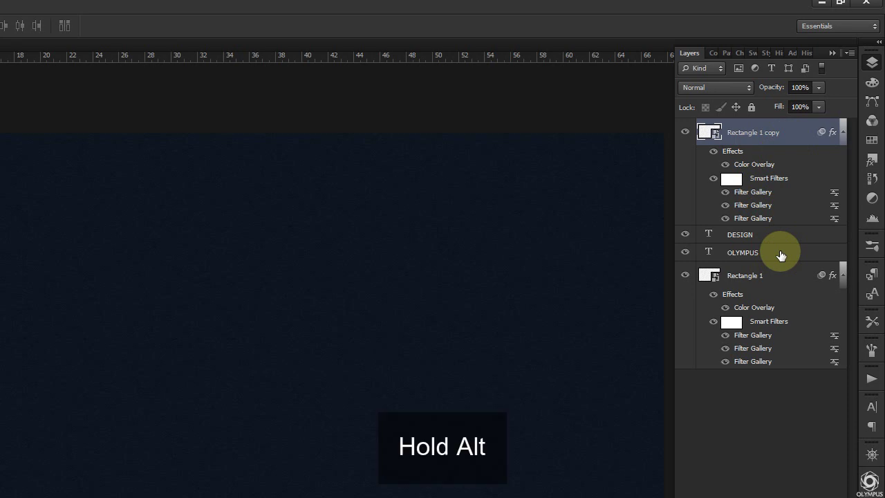
{"action": "left_click_drag", "start_coordinate": [784, 219], "coordinate": [790, 224]}
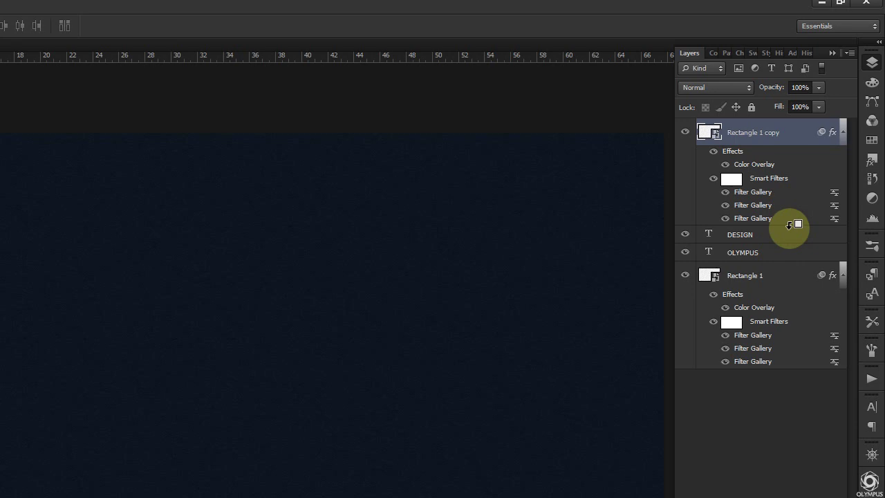
{"action": "left_click_drag", "start_coordinate": [789, 225], "coordinate": [796, 224]}
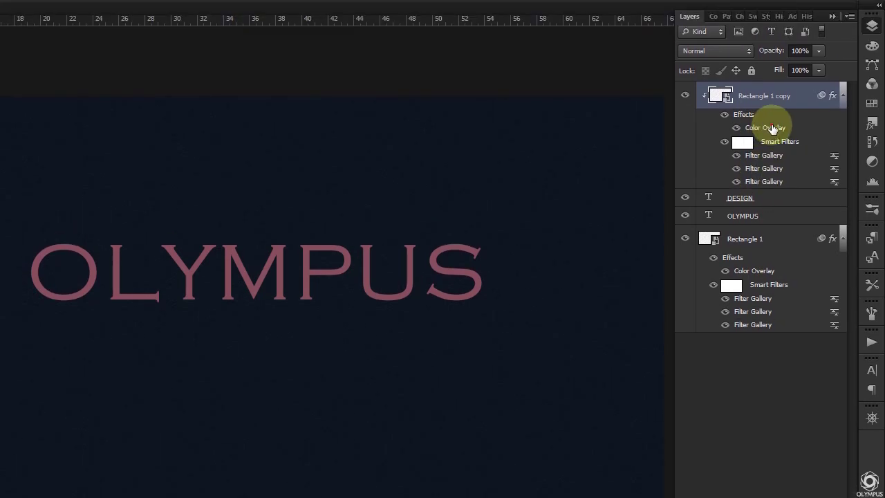
Step: Set the clipped copy's Color Overlay to gold #e5bb4b with Multiply blending
{"action": "double_click", "coordinate": [767, 131]}
{"action": "left_click_drag", "start_coordinate": [355, 150], "coordinate": [712, 194]}
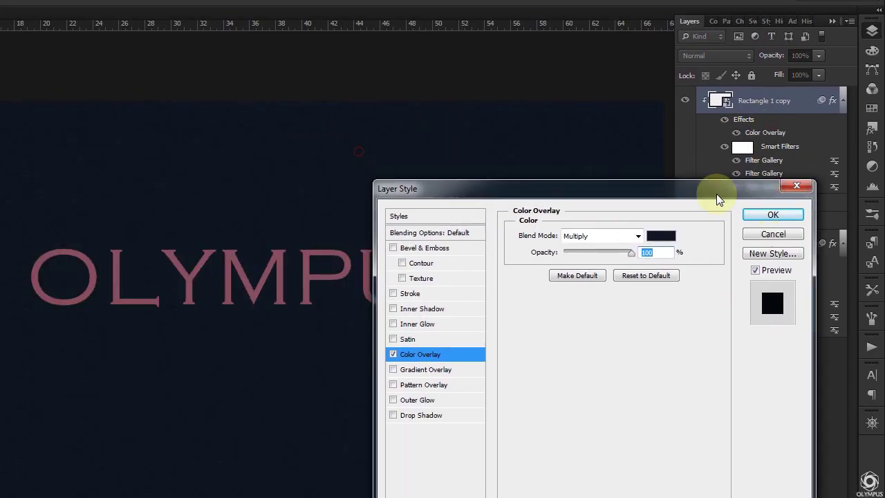
{"action": "left_click", "coordinate": [687, 237]}
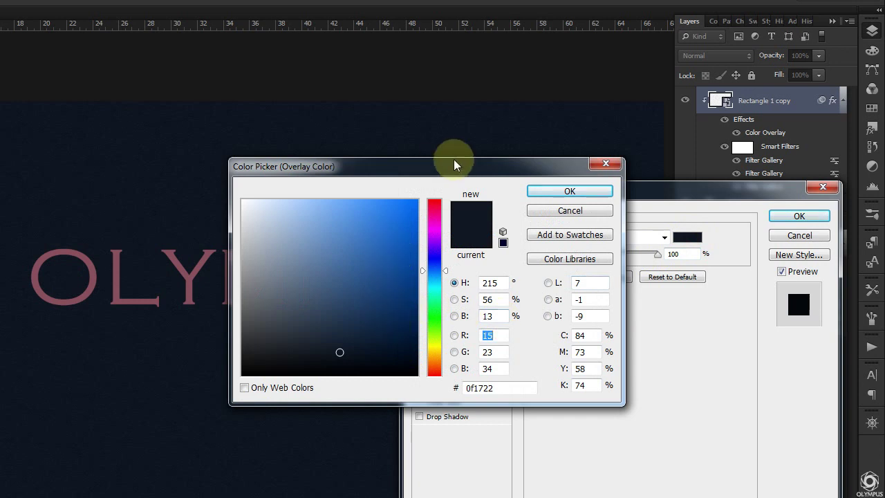
{"action": "mouse_move", "coordinate": [539, 166]}
{"action": "left_mouse_down"}
{"action": "mouse_move", "coordinate": [680, 184]}
{"action": "mouse_move", "coordinate": [812, 184]}
{"action": "left_mouse_up"}
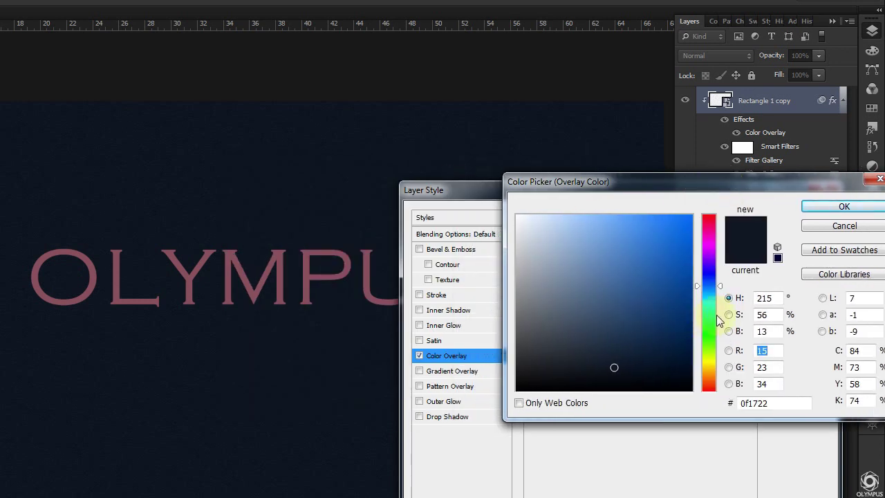
{"action": "left_click_drag", "start_coordinate": [720, 293], "coordinate": [719, 368]}
{"action": "left_click", "coordinate": [594, 239]}
{"action": "left_click", "coordinate": [634, 232]}
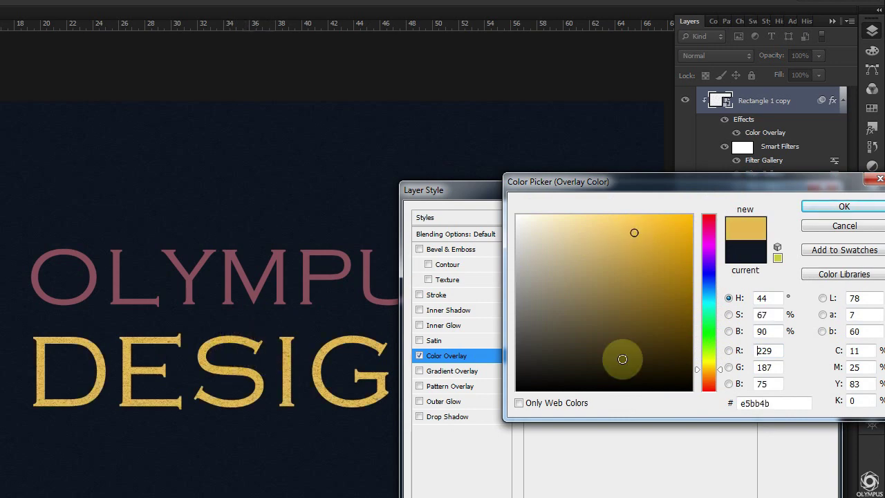
{"action": "left_click", "coordinate": [844, 206]}
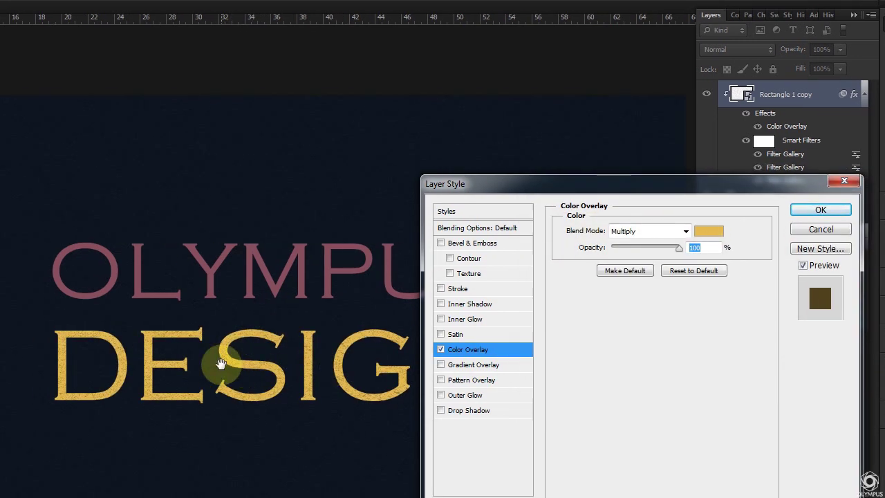
{"action": "left_click_drag", "start_coordinate": [563, 183], "coordinate": [704, 186]}
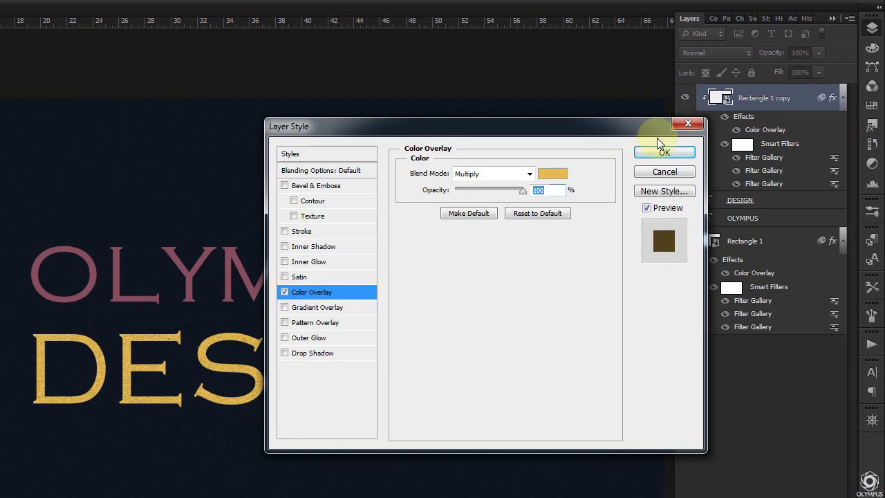
{"action": "left_click", "coordinate": [656, 156]}
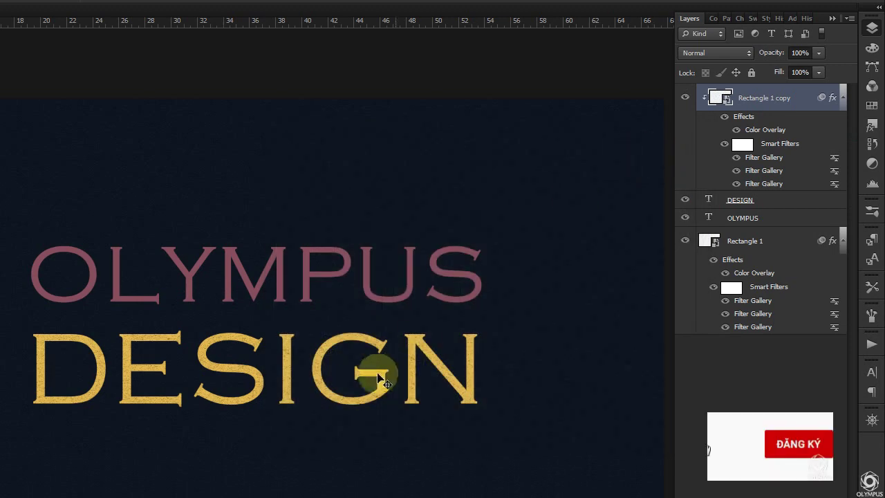
{"action": "scroll", "coordinate": [361, 331], "scroll_direction": "up", "scroll_amount": 2}
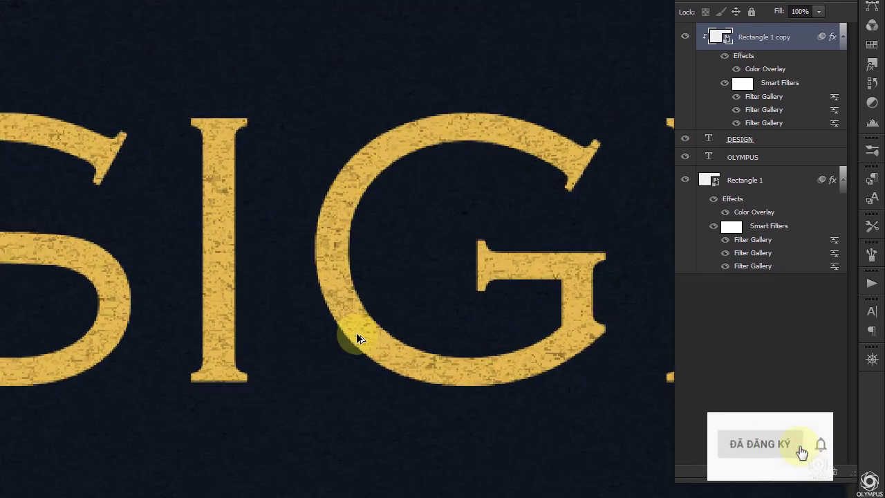
{"action": "scroll", "coordinate": [355, 338], "scroll_direction": "down", "scroll_amount": 1}
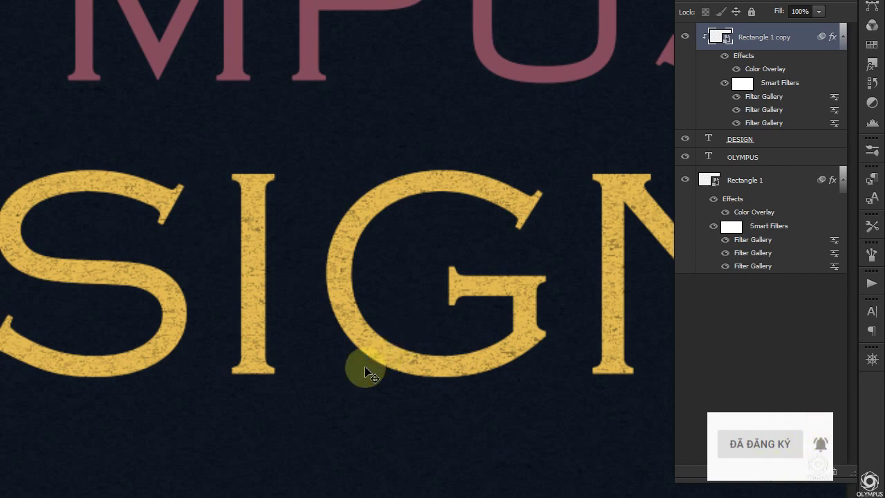
{"action": "scroll", "coordinate": [364, 357], "scroll_direction": "down", "scroll_amount": 1}
{"action": "scroll", "coordinate": [365, 358], "scroll_direction": "down", "scroll_amount": 1}
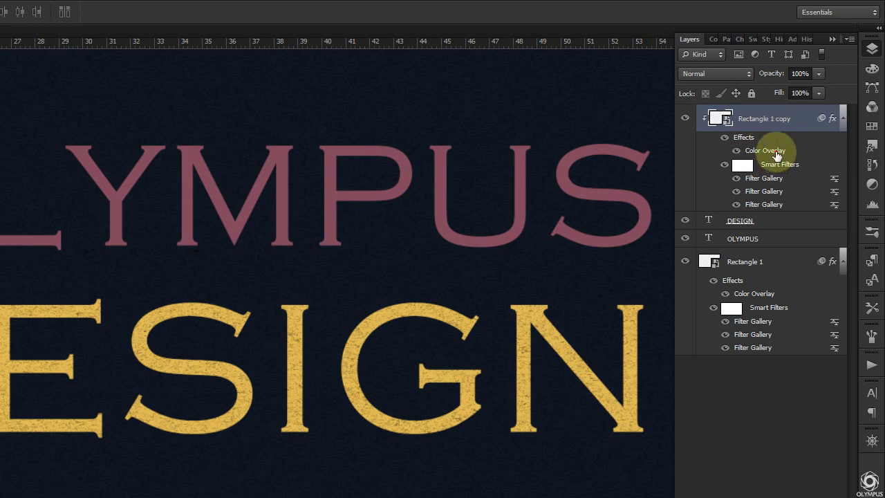
Step: Turn off the copy's Color Overlay and enable a Gradient Overlay instead
{"action": "double_click", "coordinate": [776, 152]}
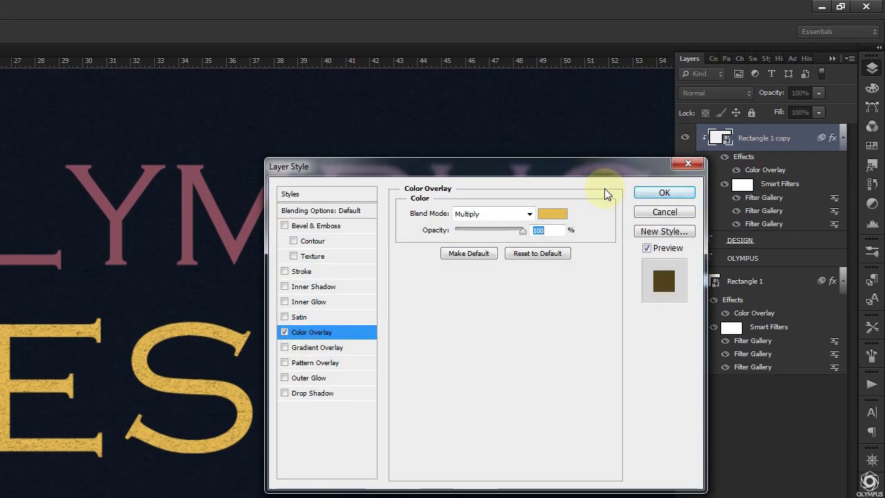
{"action": "left_click_drag", "start_coordinate": [615, 175], "coordinate": [674, 175]}
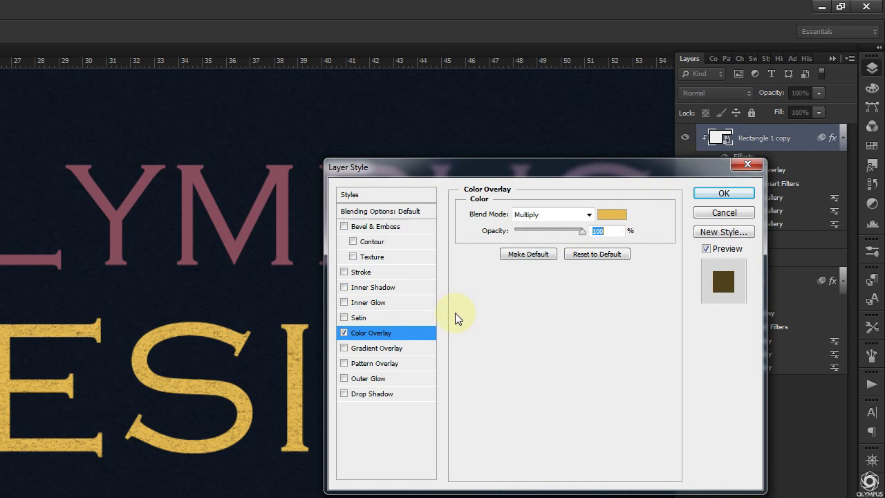
{"action": "left_click", "coordinate": [343, 333]}
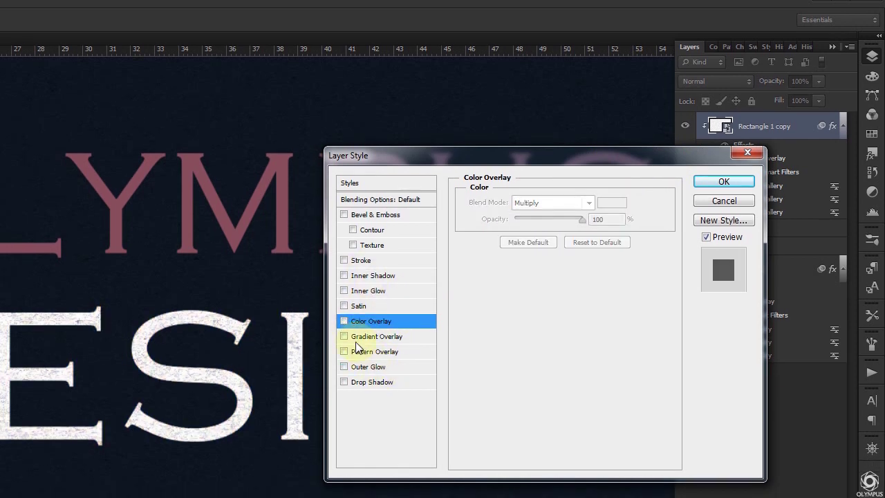
{"action": "left_click", "coordinate": [344, 337]}
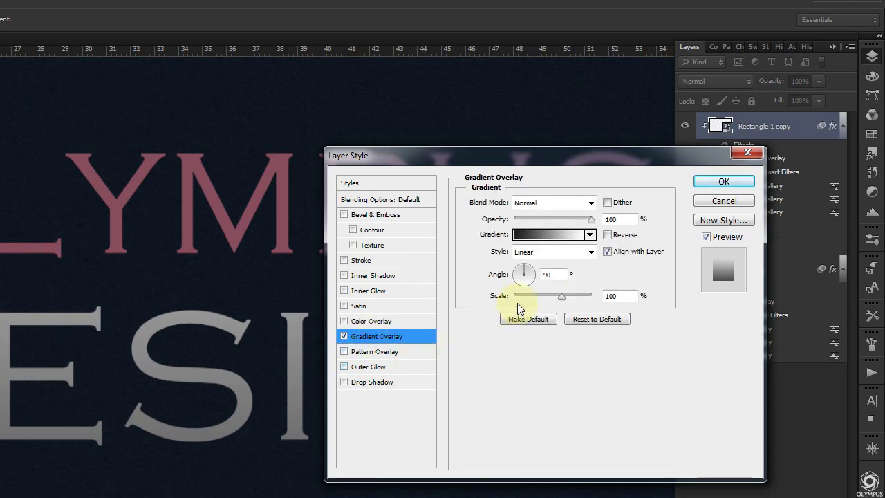
Step: Choose a light gold gradient preset and blend the Gradient Overlay in Multiply mode
{"action": "left_click", "coordinate": [544, 235]}
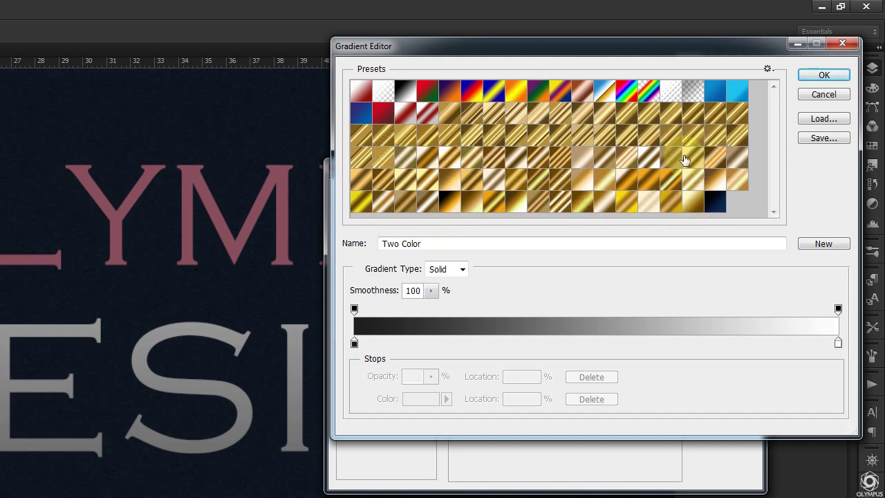
{"action": "left_click", "coordinate": [713, 136]}
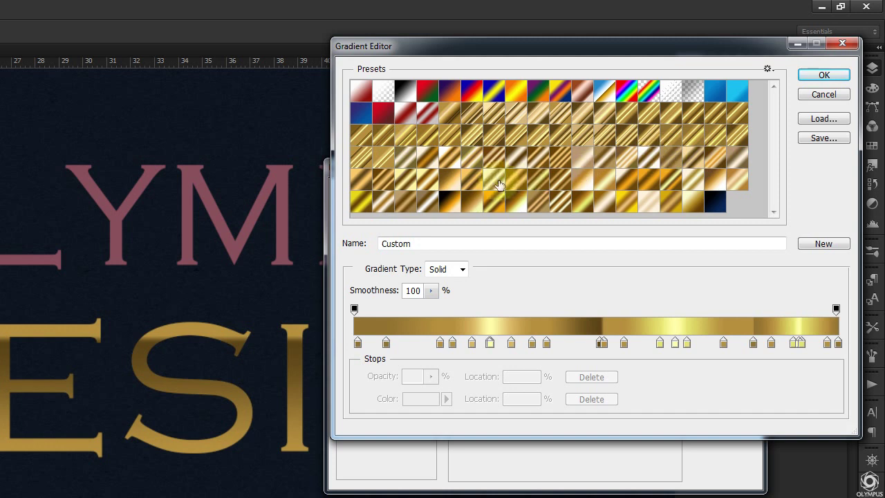
{"action": "left_click", "coordinate": [409, 181]}
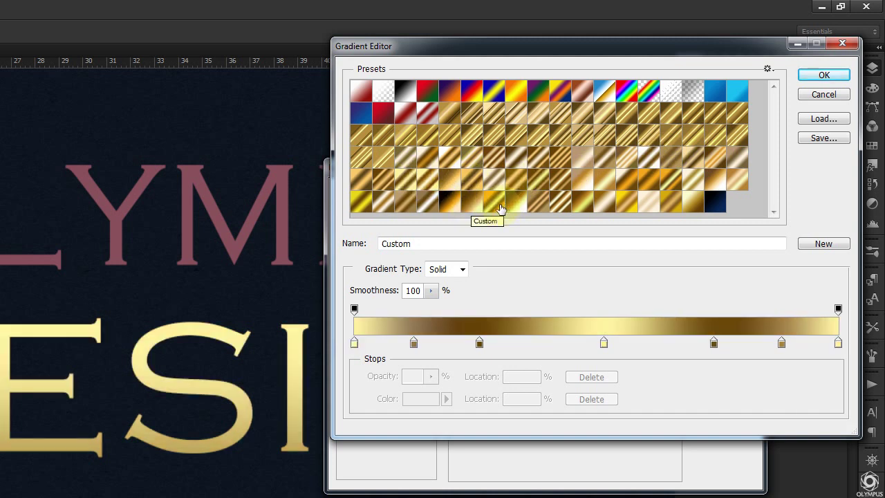
{"action": "left_click", "coordinate": [822, 76]}
{"action": "left_click", "coordinate": [546, 214]}
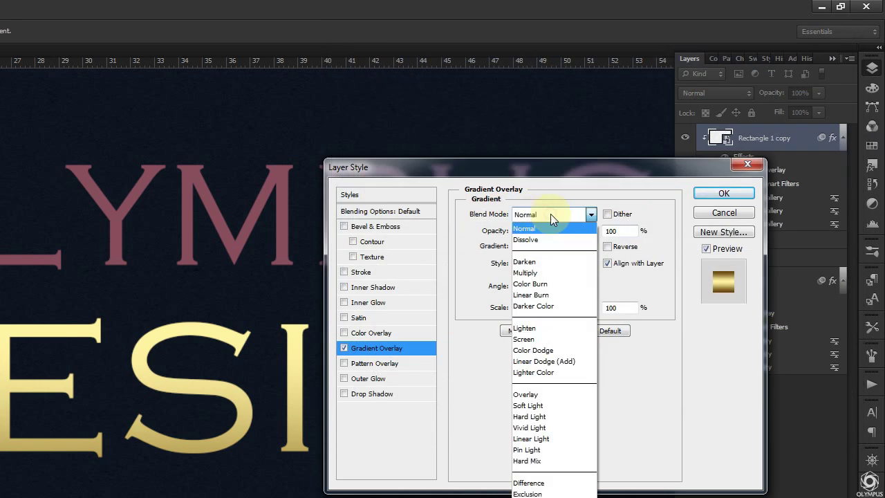
{"action": "left_click", "coordinate": [540, 273]}
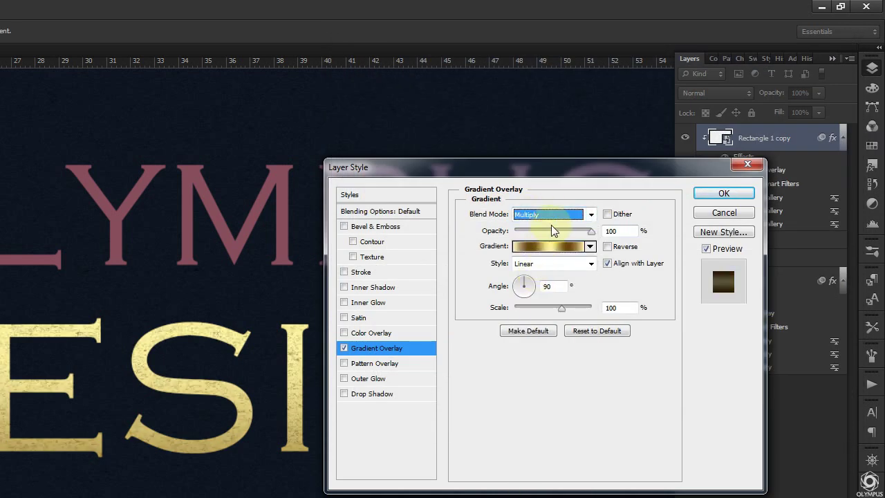
{"action": "left_click", "coordinate": [604, 233]}
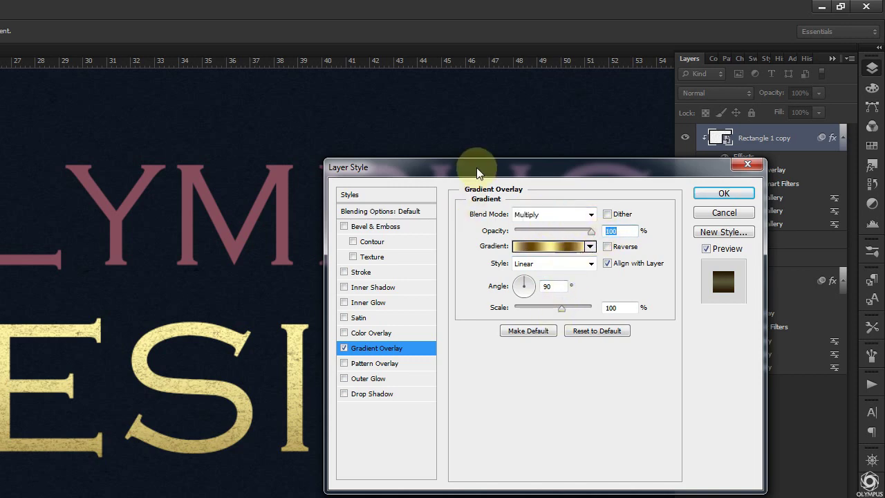
{"action": "mouse_move", "coordinate": [474, 168]}
{"action": "left_mouse_down"}
{"action": "mouse_move", "coordinate": [373, 373]}
{"action": "mouse_move", "coordinate": [545, 150]}
{"action": "left_mouse_up"}
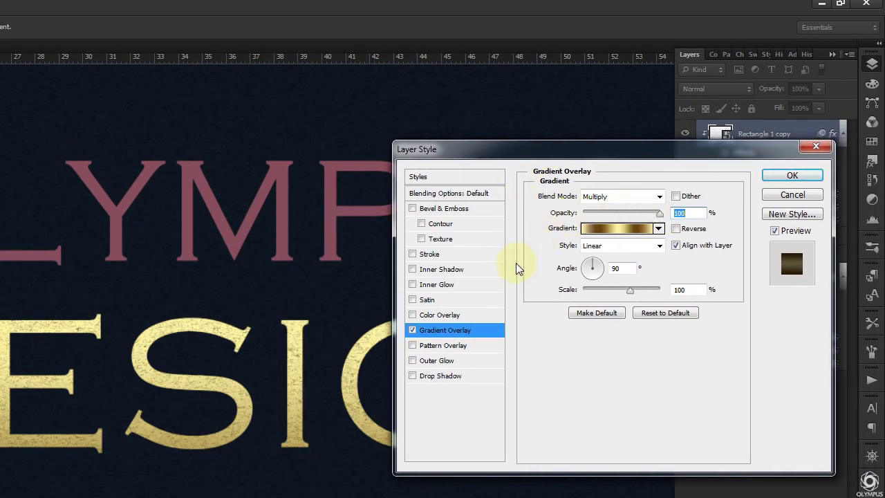
{"action": "left_click", "coordinate": [810, 177]}
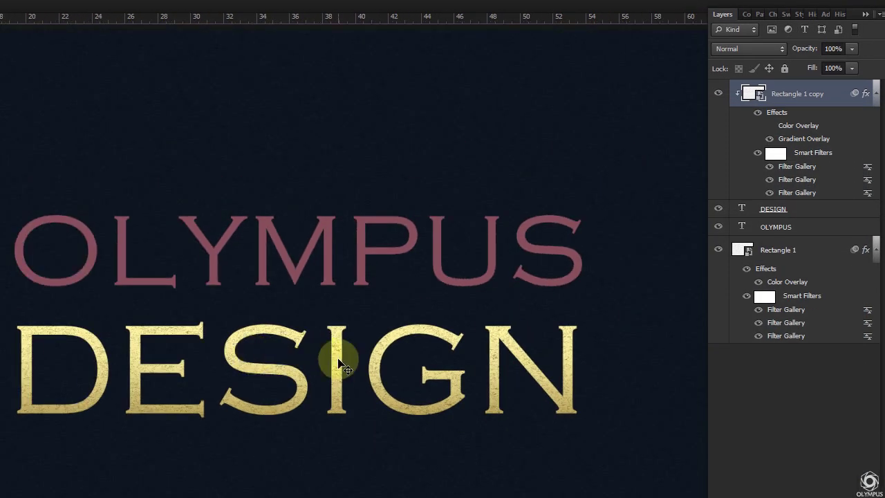
Step: Nudge the gold texture down over DESIGN and reposition the DESIGN text slightly
{"action": "left_click_drag", "start_coordinate": [335, 339], "coordinate": [336, 362]}
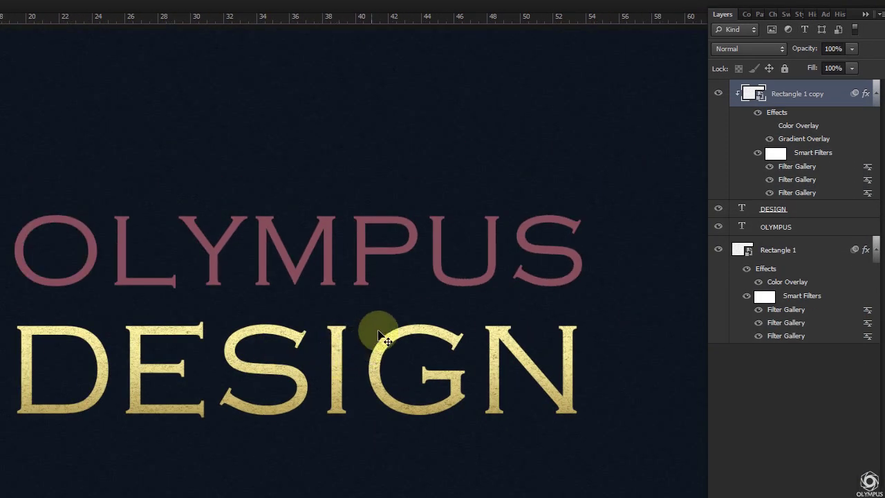
{"action": "left_click", "coordinate": [761, 235]}
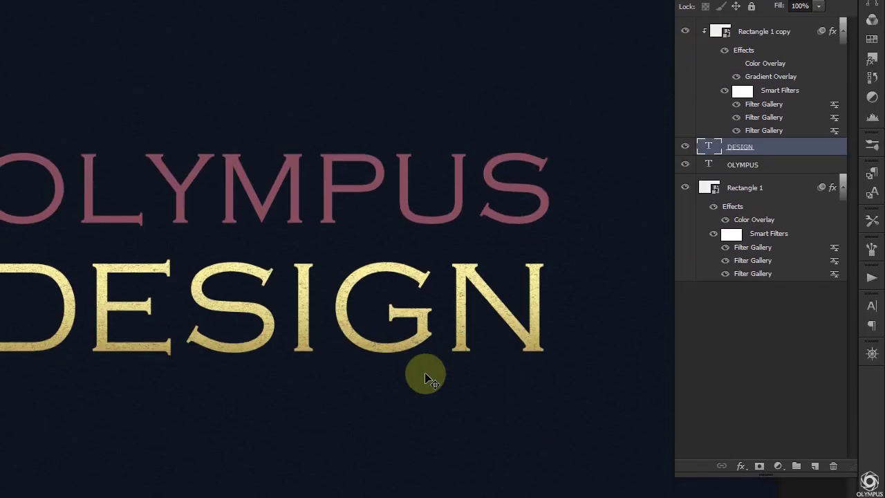
{"action": "mouse_move", "coordinate": [423, 336]}
{"action": "left_mouse_down"}
{"action": "mouse_move", "coordinate": [436, 306]}
{"action": "mouse_move", "coordinate": [221, 125]}
{"action": "mouse_move", "coordinate": [302, 377]}
{"action": "mouse_move", "coordinate": [510, 253]}
{"action": "left_mouse_up"}
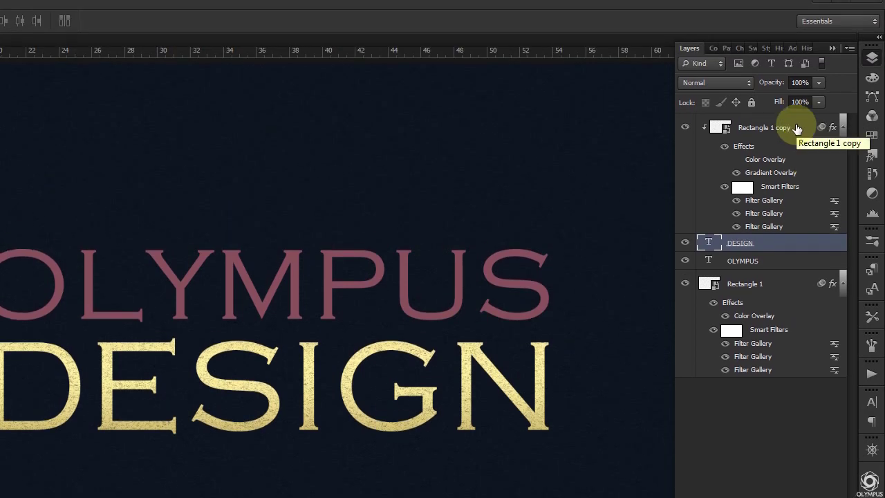
Step: Scale Rectangle 1 copy down to a box hugging the OLYMPUS DESIGN lettering
{"action": "left_click", "coordinate": [796, 129]}
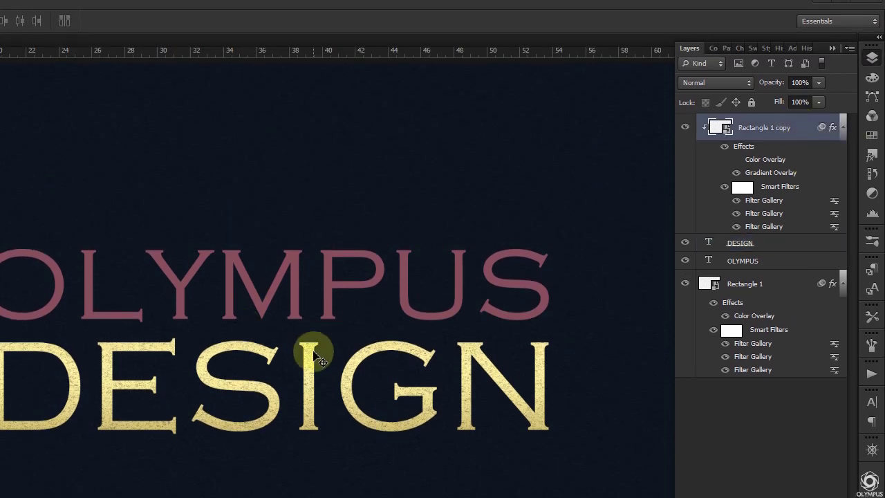
{"action": "key", "text": "ctrl+t"}
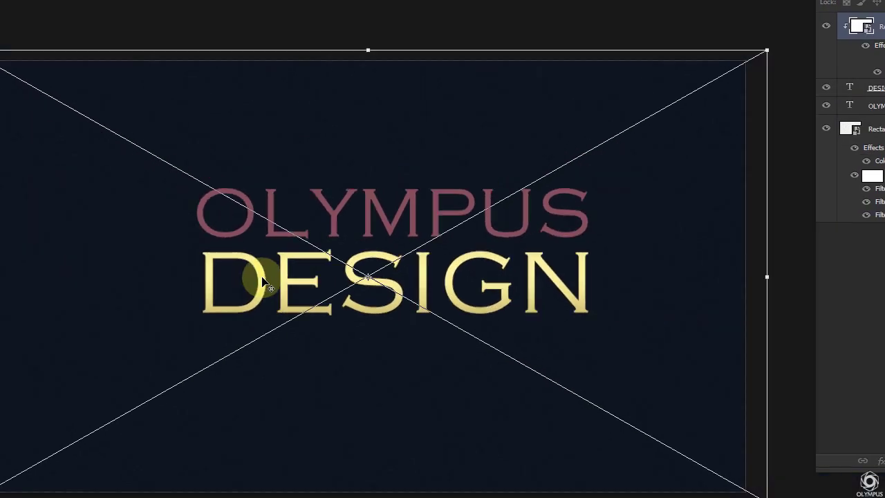
{"action": "left_click_drag", "start_coordinate": [644, 366], "coordinate": [510, 276]}
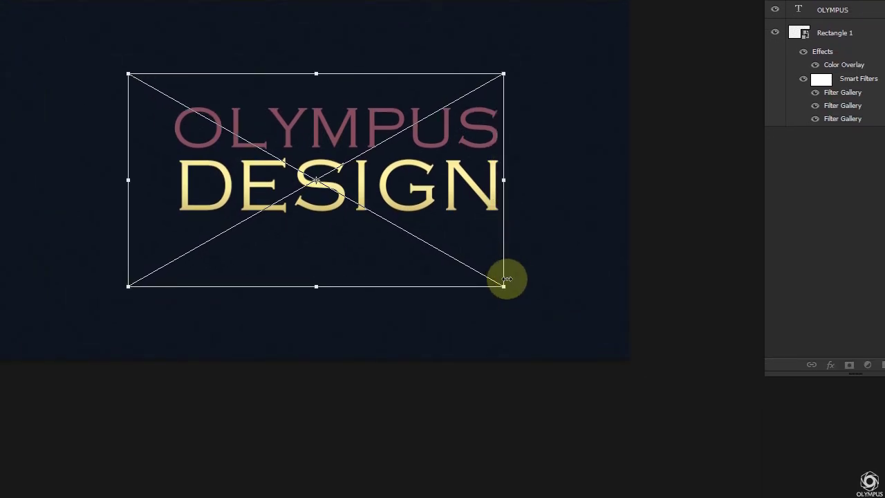
{"action": "left_click_drag", "start_coordinate": [470, 247], "coordinate": [504, 251]}
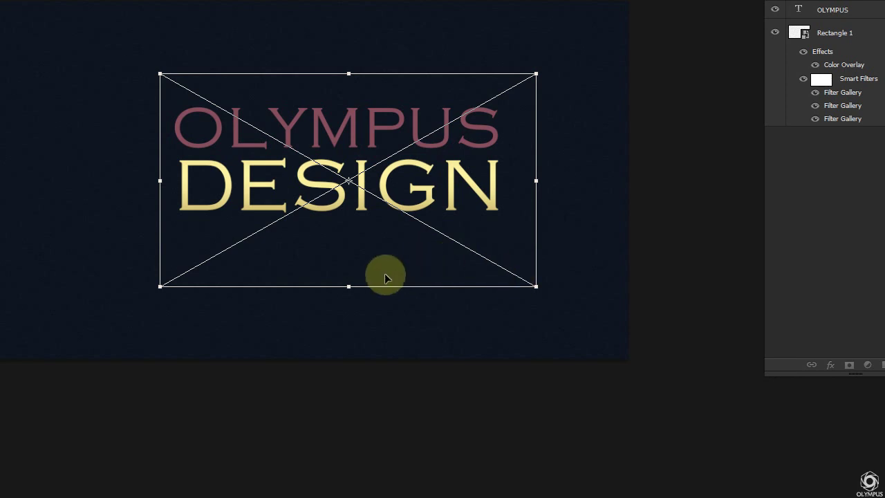
{"action": "left_click_drag", "start_coordinate": [348, 285], "coordinate": [352, 226]}
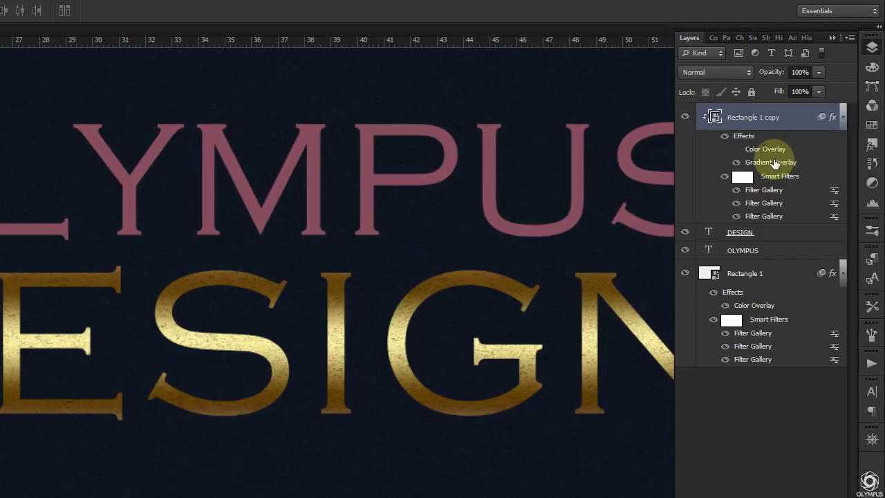
Step: Change the Gradient Overlay angle on Rectangle 1 copy to -11°
{"action": "double_click", "coordinate": [771, 165]}
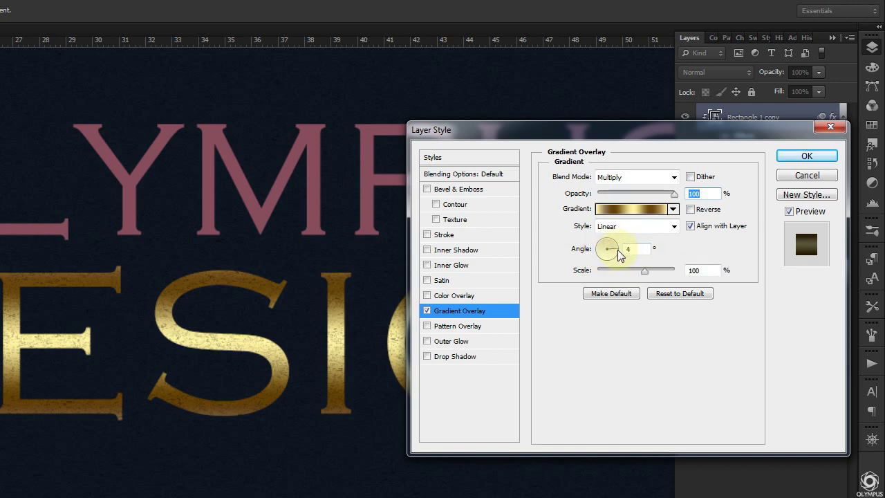
{"action": "left_click_drag", "start_coordinate": [607, 243], "coordinate": [620, 250]}
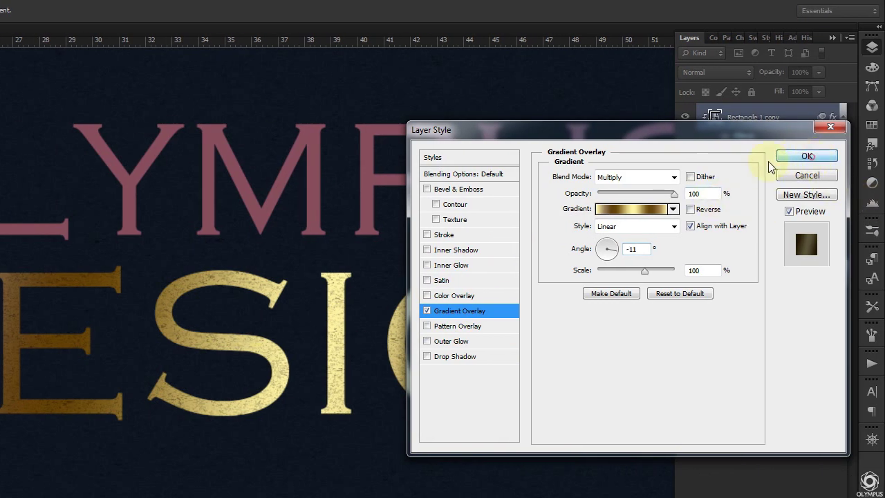
{"action": "left_click", "coordinate": [806, 156]}
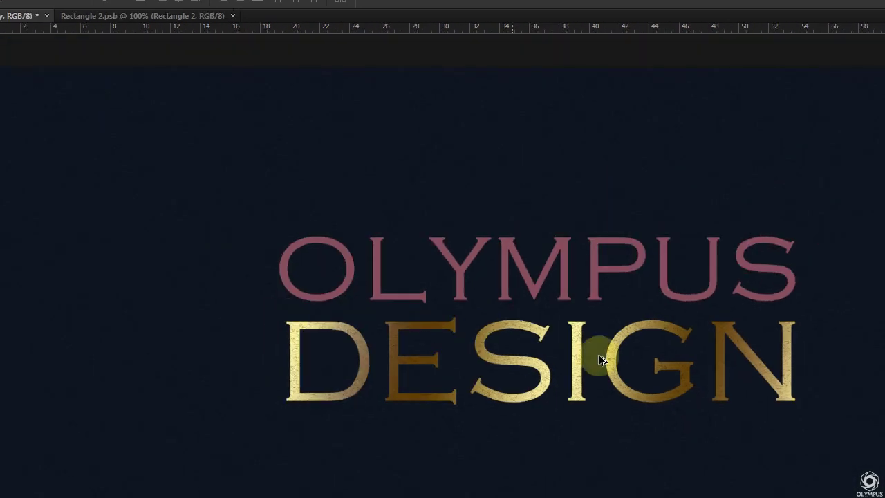